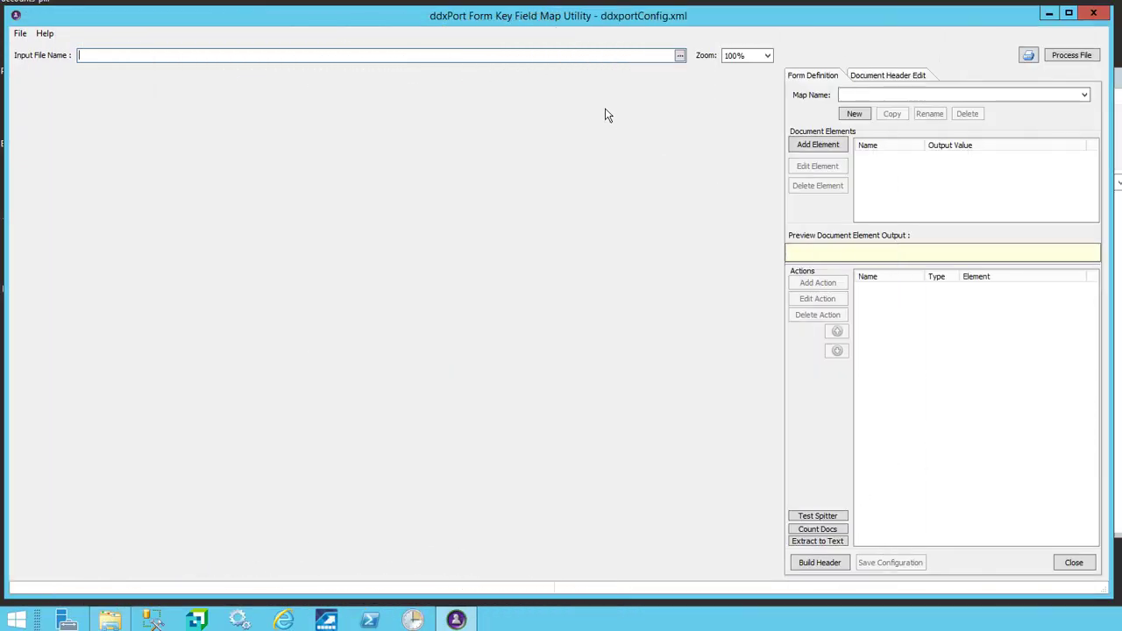
# Load the sample document PO v7x-v2.PDF and choose the SYSPRO-PO-DashPO02-STDSRS form map
pyautogui.click(681, 56)
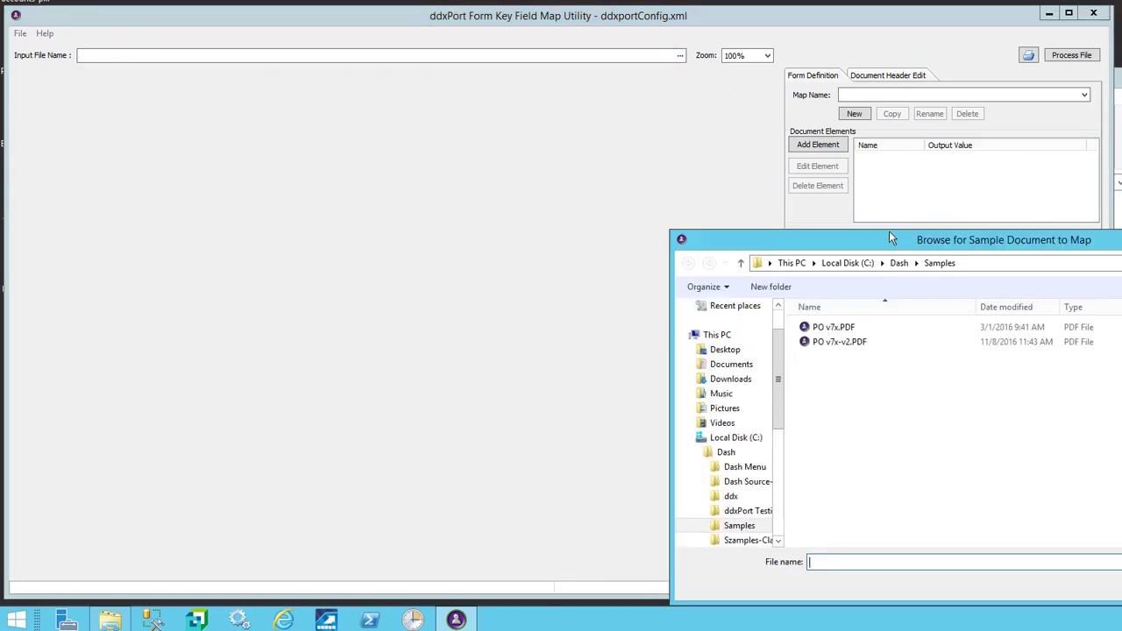
pyautogui.click(835, 340)
pyautogui.doubleClick(834, 340)
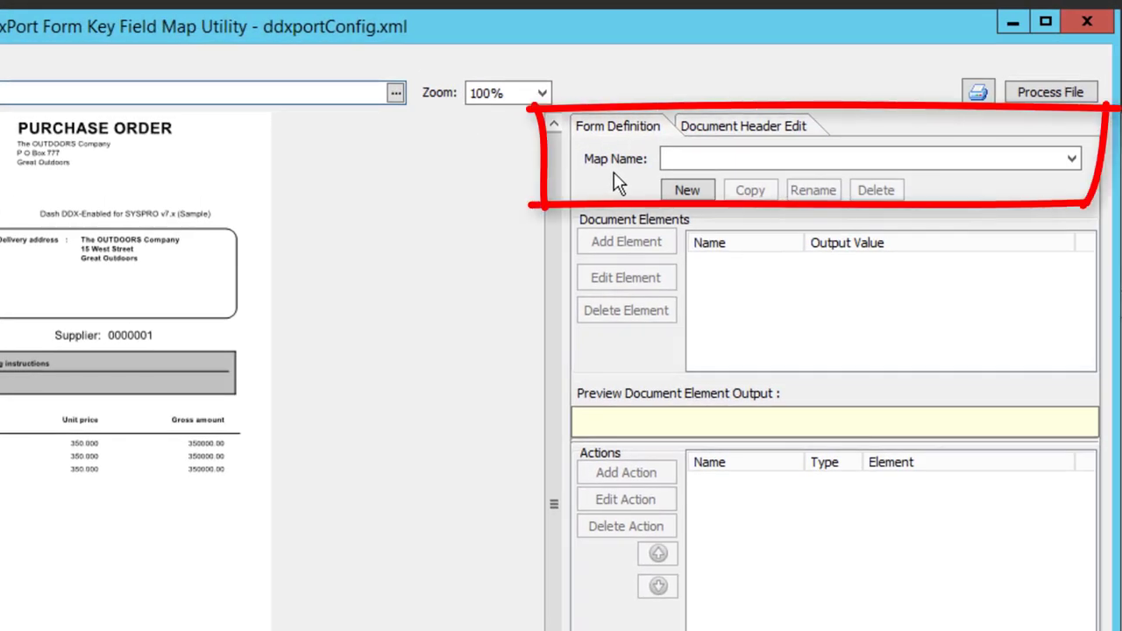
pyautogui.click(1031, 161)
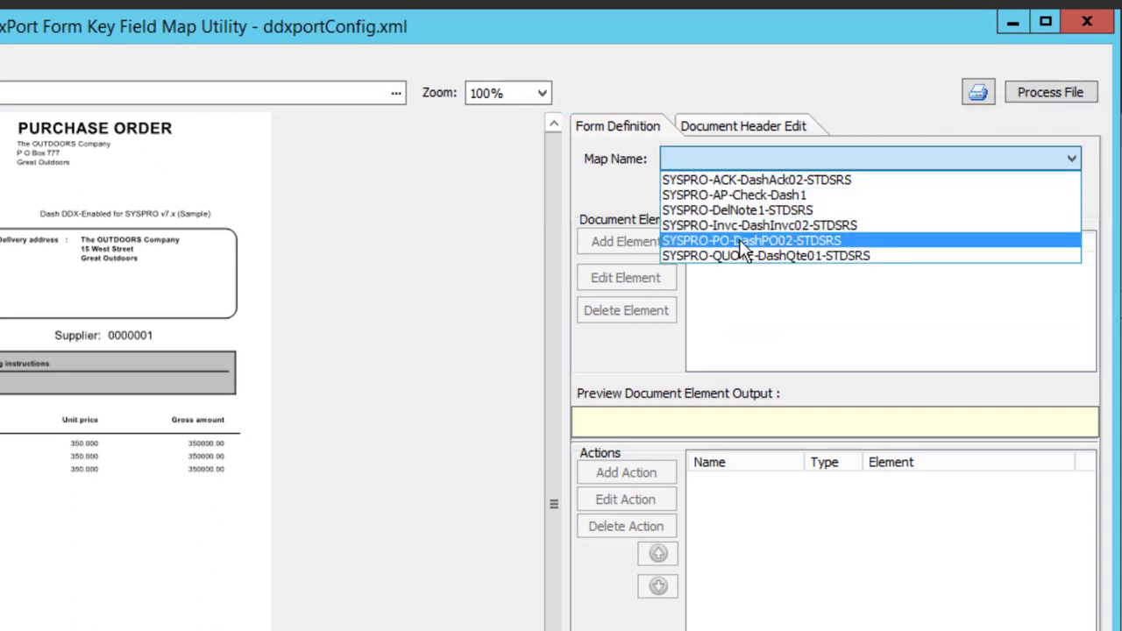
pyautogui.click(786, 241)
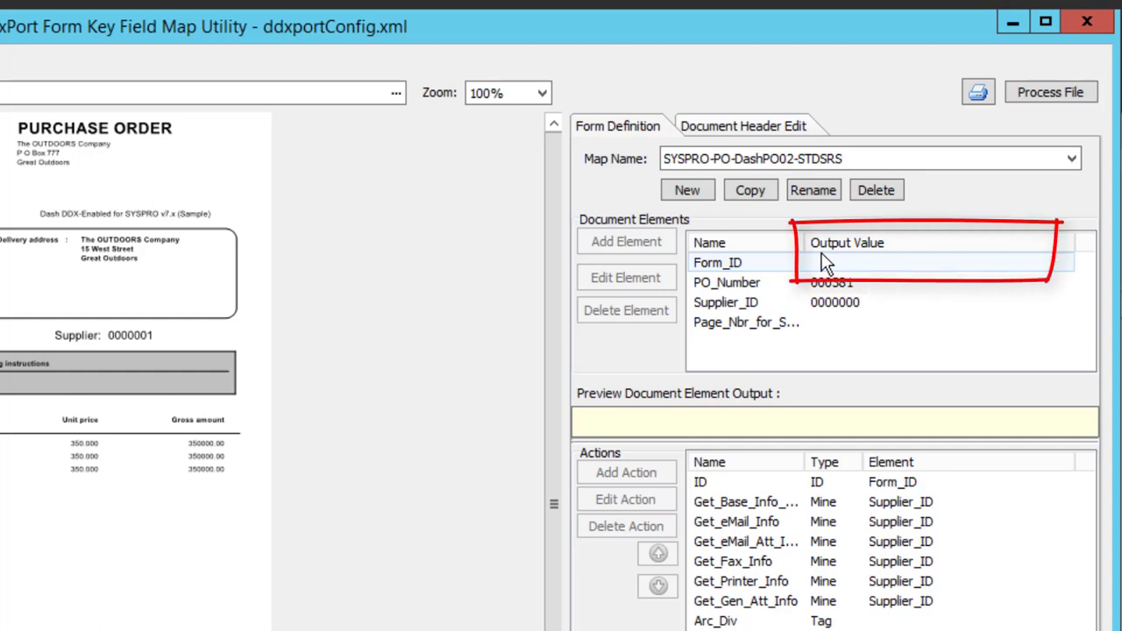
# Expand the Form_ID element's region vertically to top 6 and height 16 so it captures the PURCHASE ORDER title
pyautogui.click(742, 263)
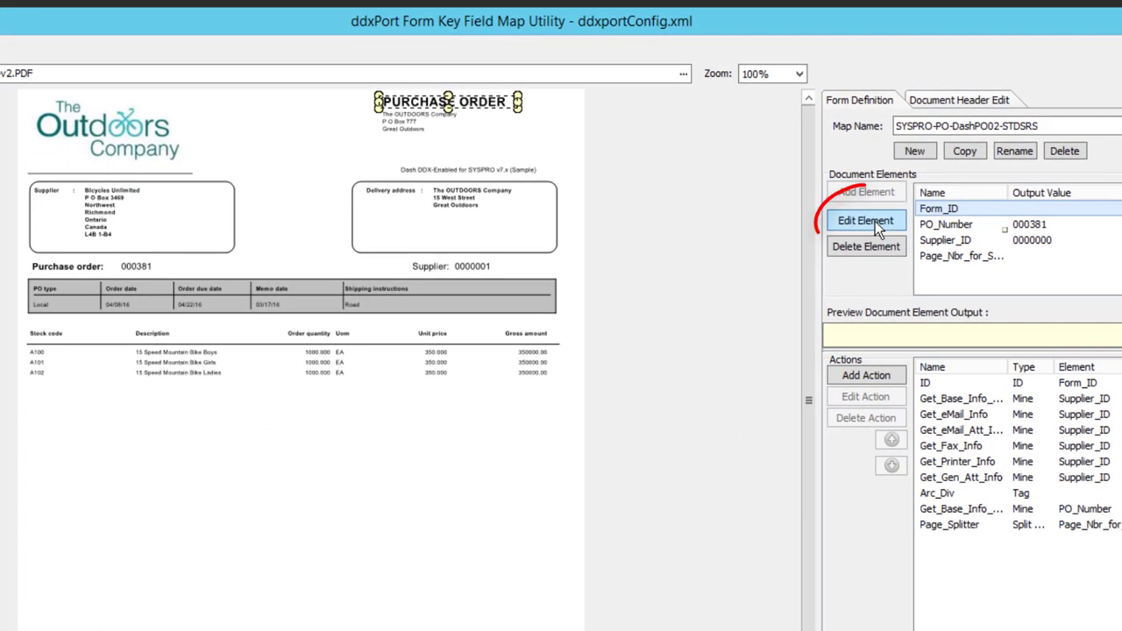
pyautogui.click(630, 276)
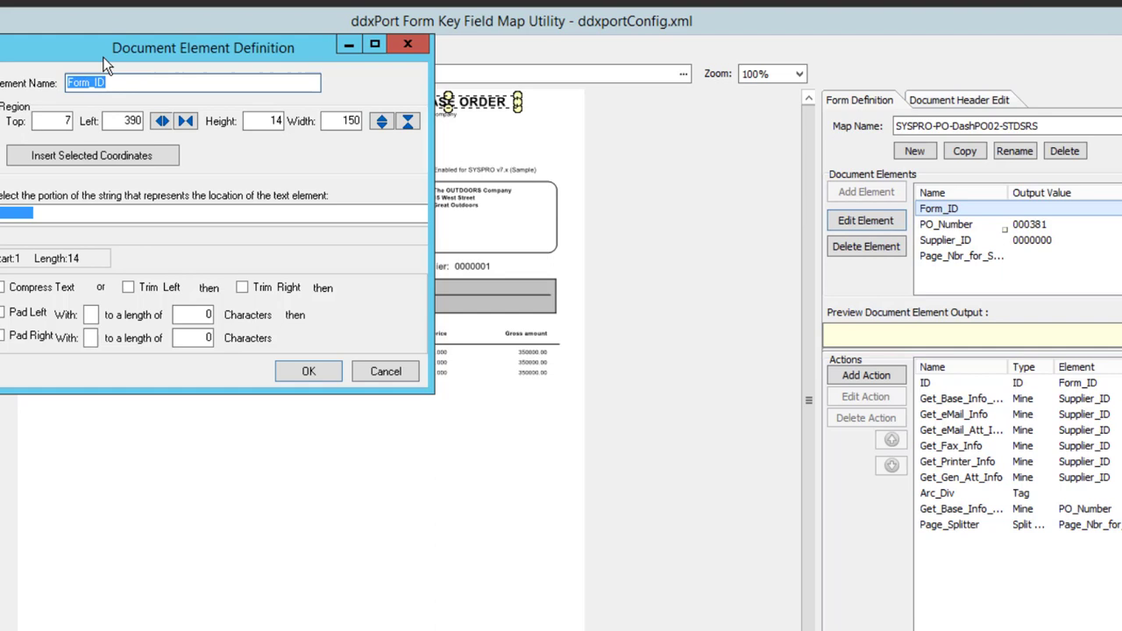
pyautogui.moveTo(193, 48); pyautogui.dragTo(552, 159)
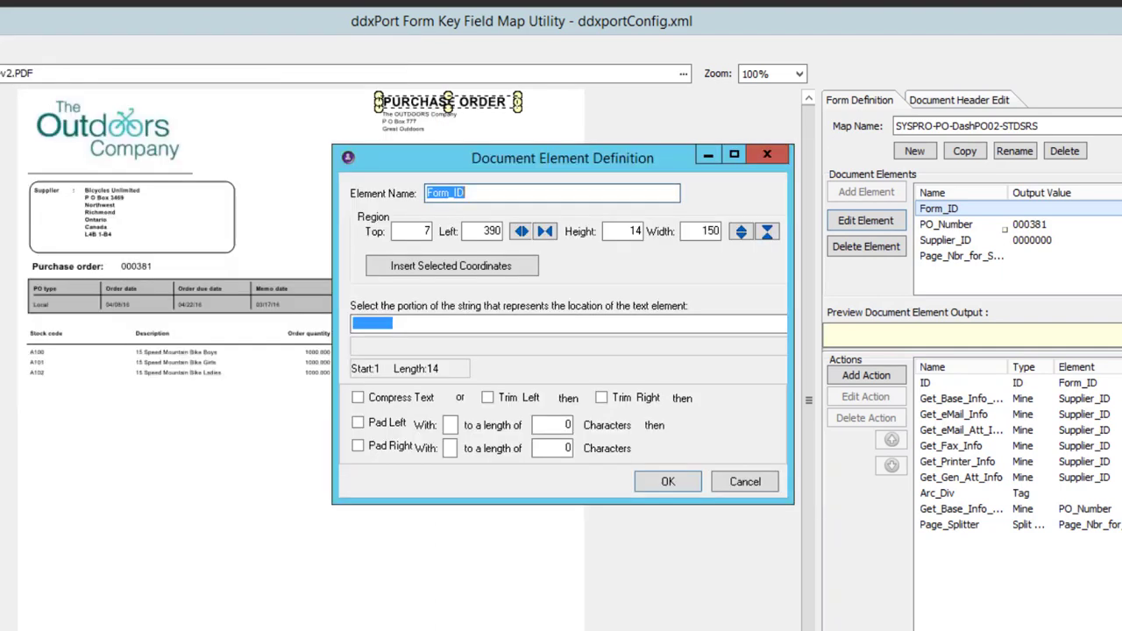
pyautogui.press('Tab')
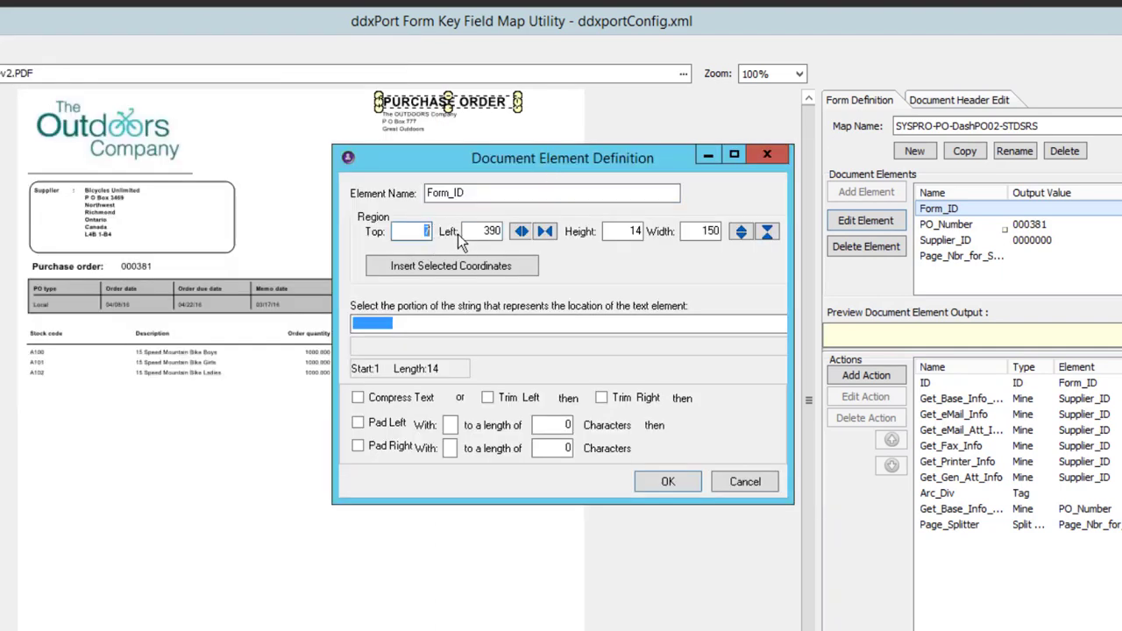
pyautogui.press('Tab')
pyautogui.press('Tab')
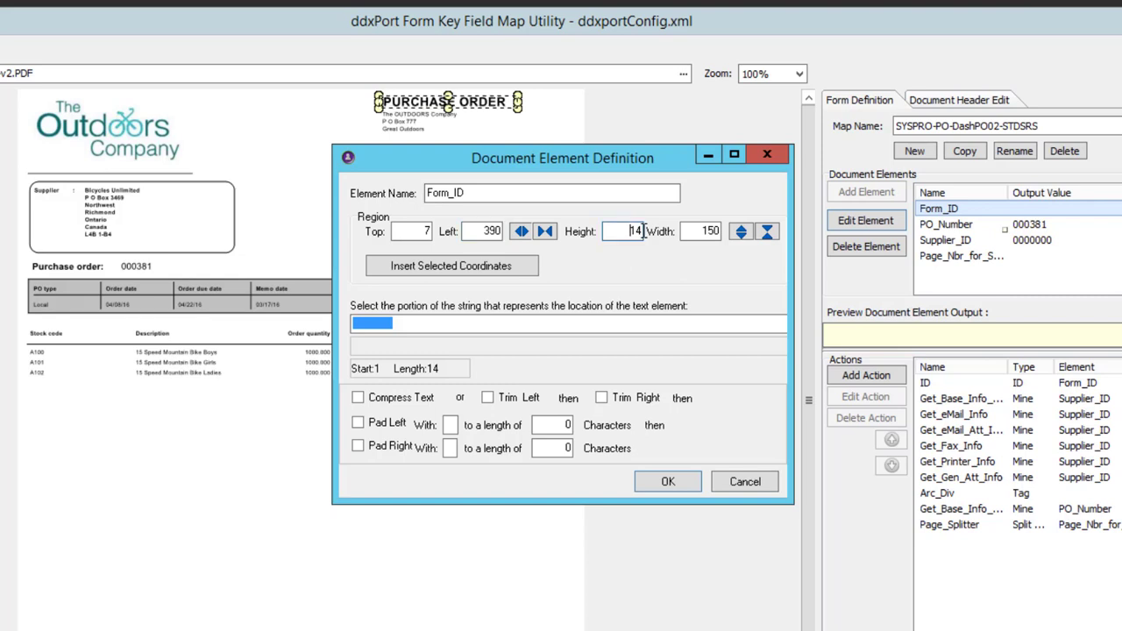
pyautogui.press('Tab')
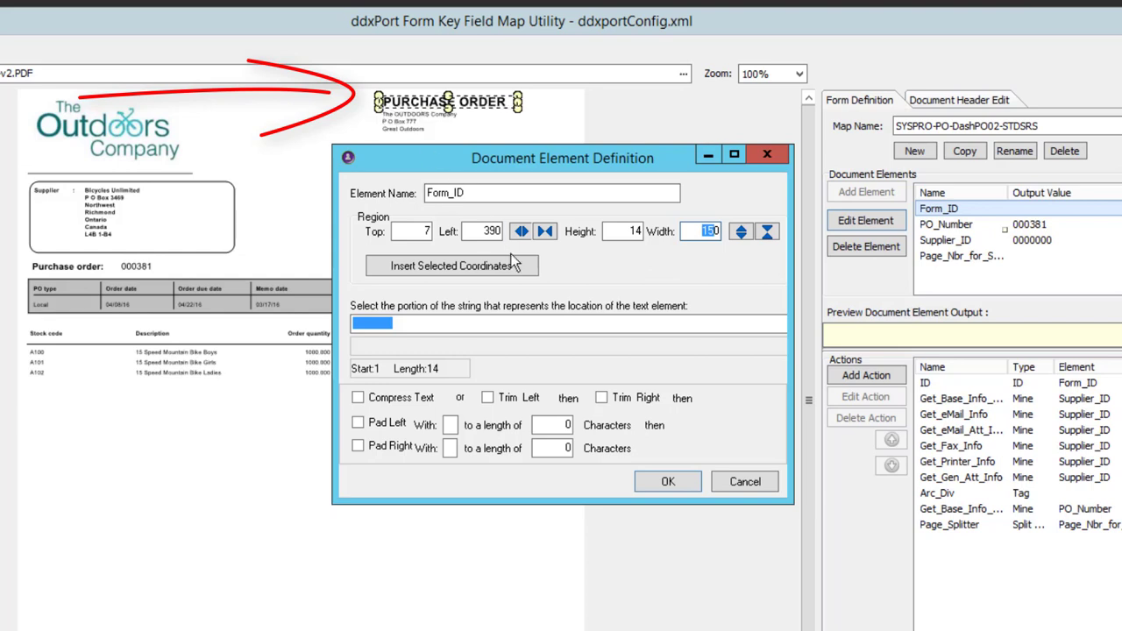
pyautogui.click(697, 231)
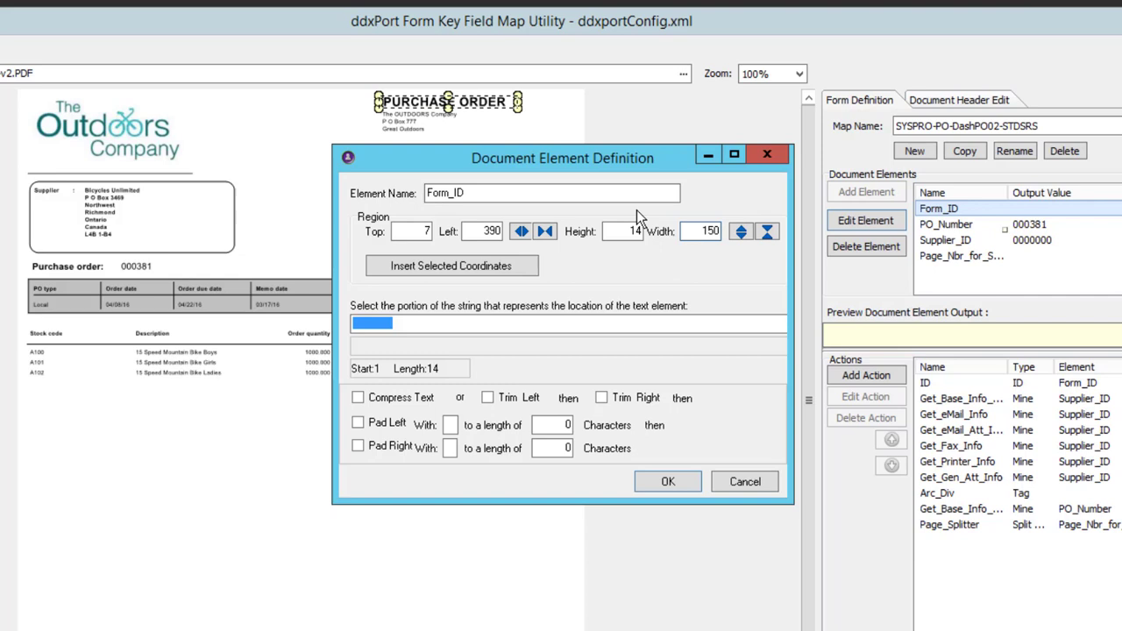
pyautogui.click(739, 233)
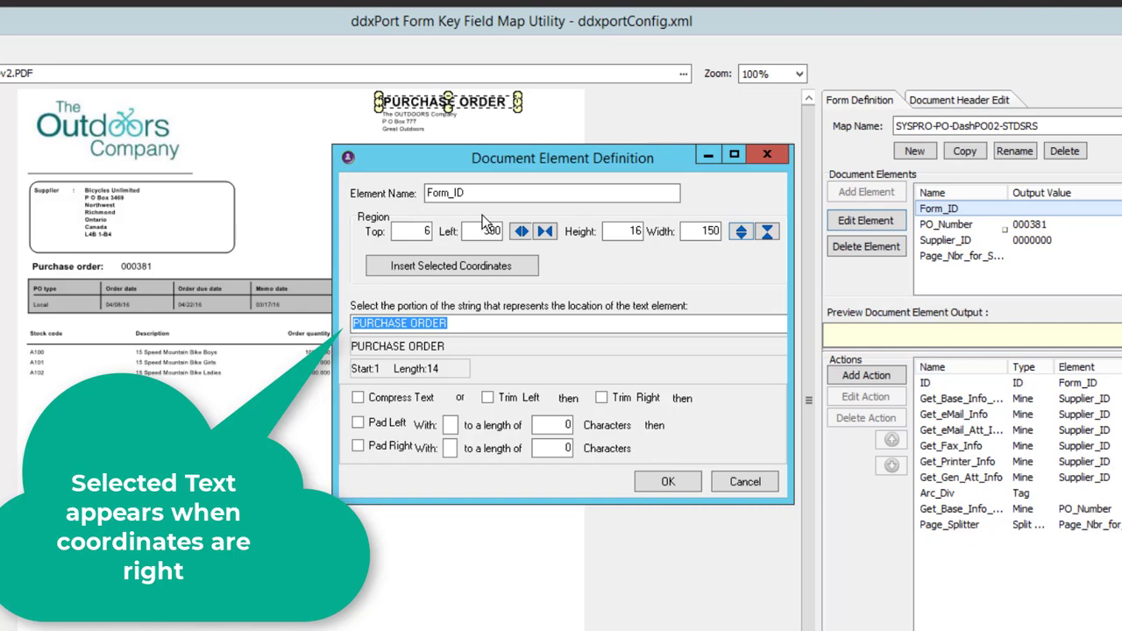
pyautogui.doubleClick(424, 232)
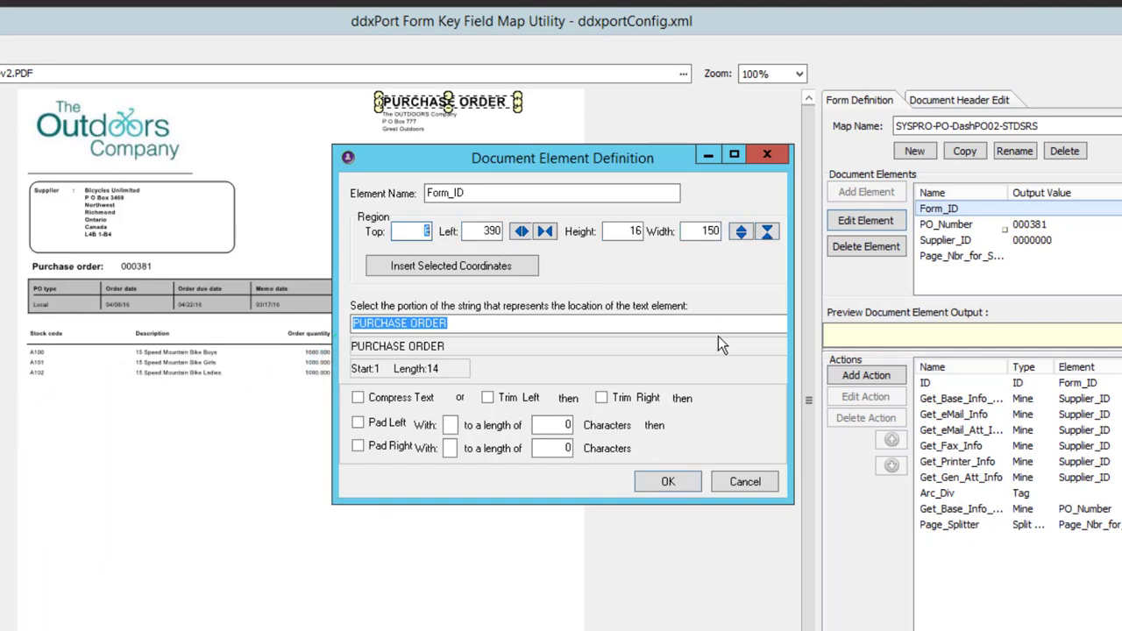
pyautogui.click(668, 481)
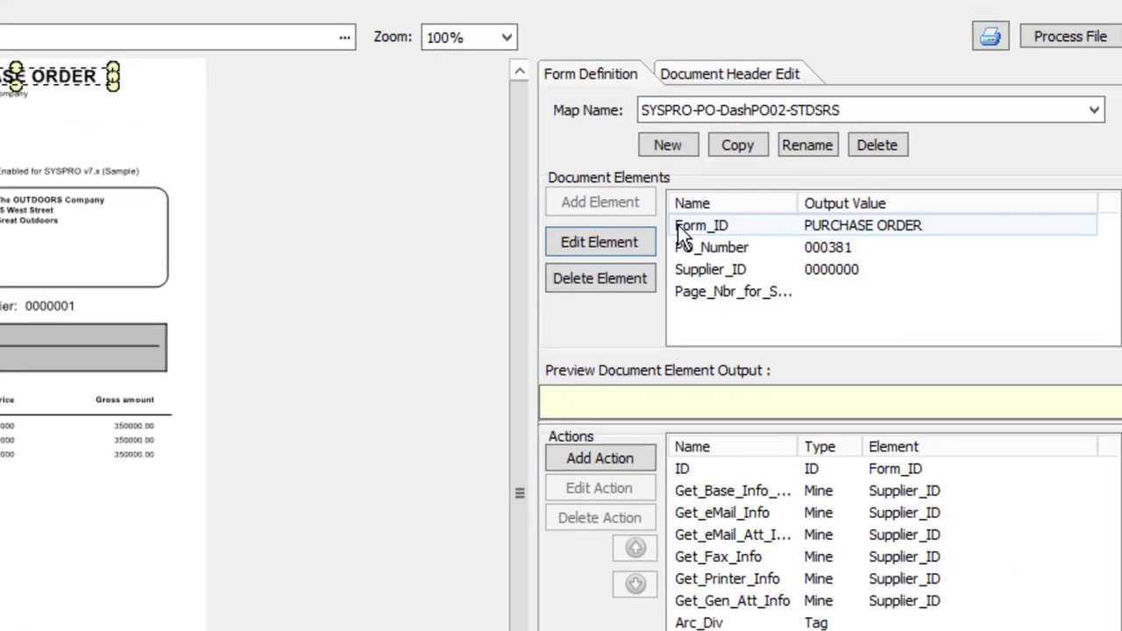
# Compare the Form_ID element's output value with the text value defined in the ID action
pyautogui.click(677, 226)
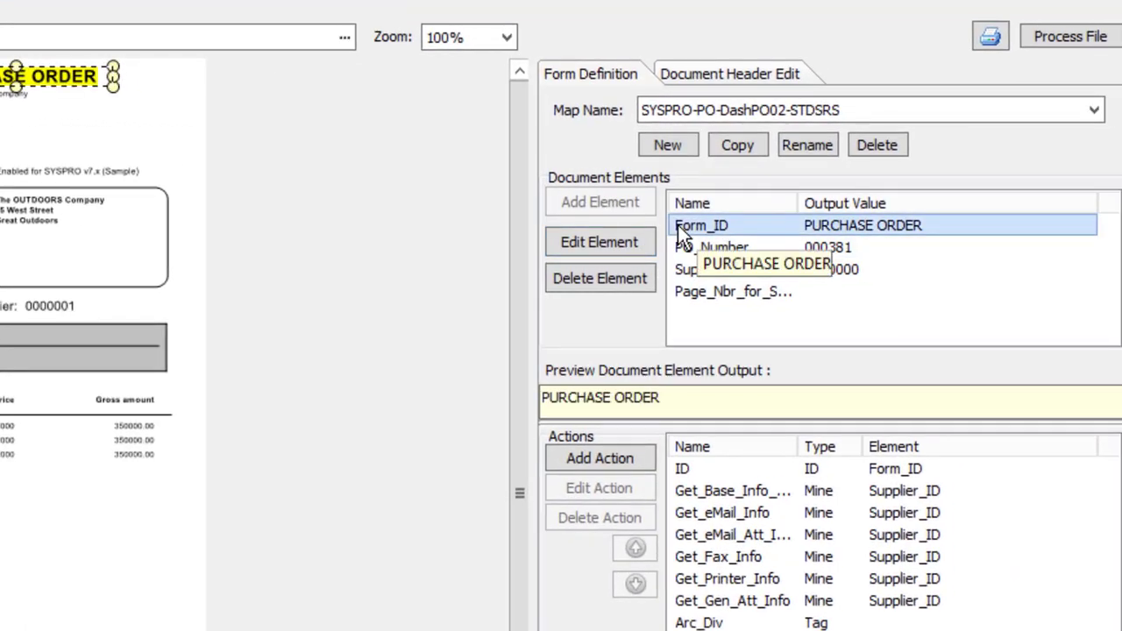
pyautogui.click(843, 225)
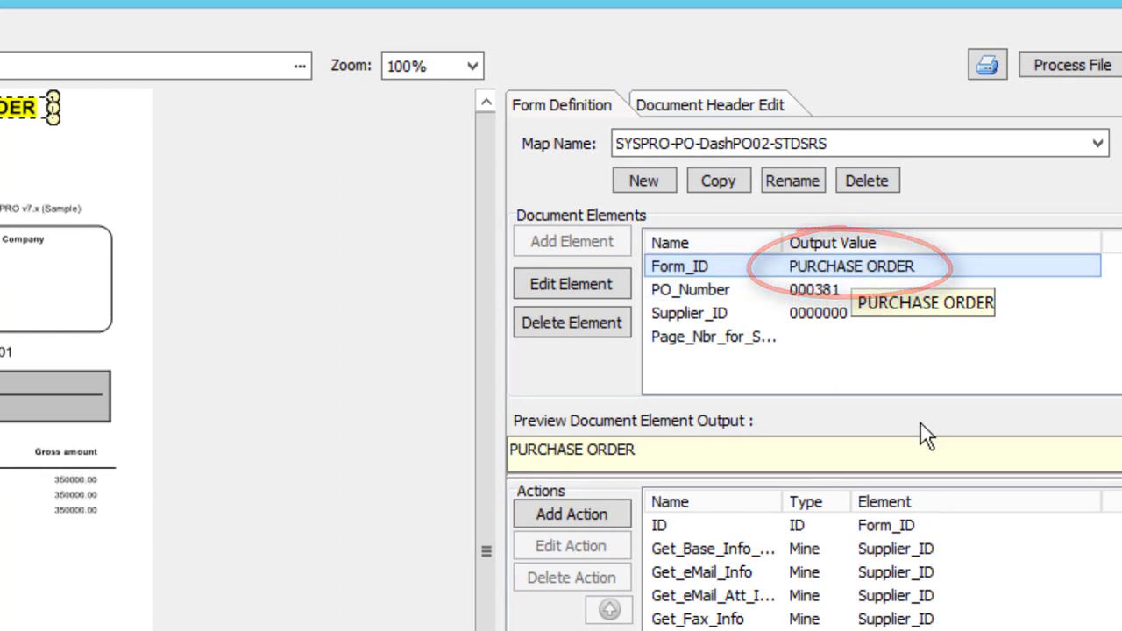
pyautogui.click(661, 524)
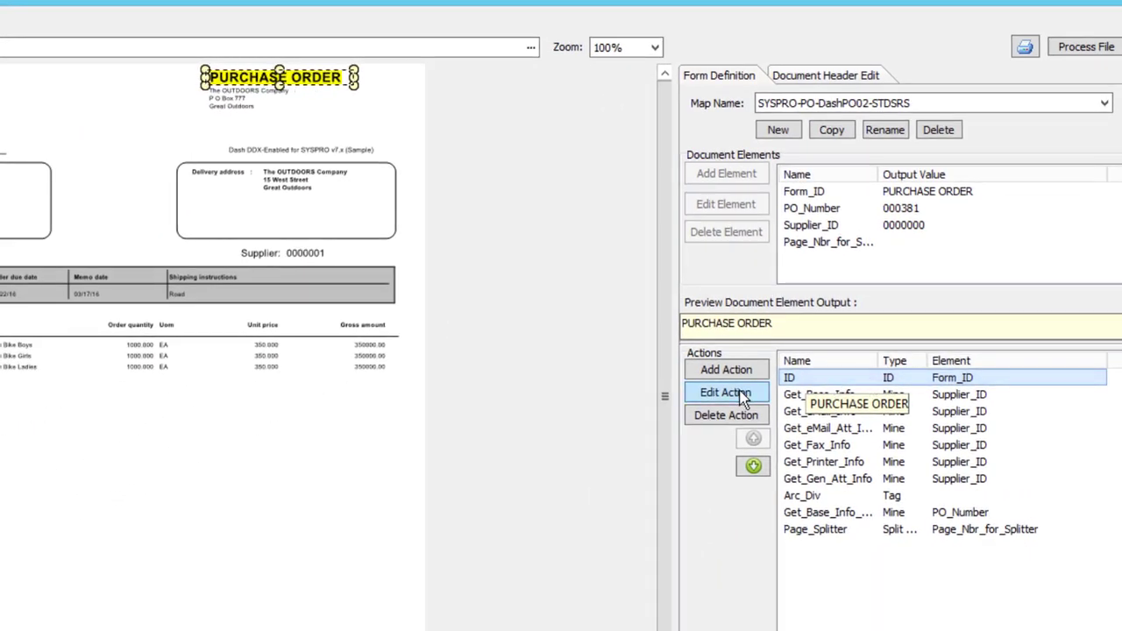
pyautogui.click(726, 393)
pyautogui.click(430, 521)
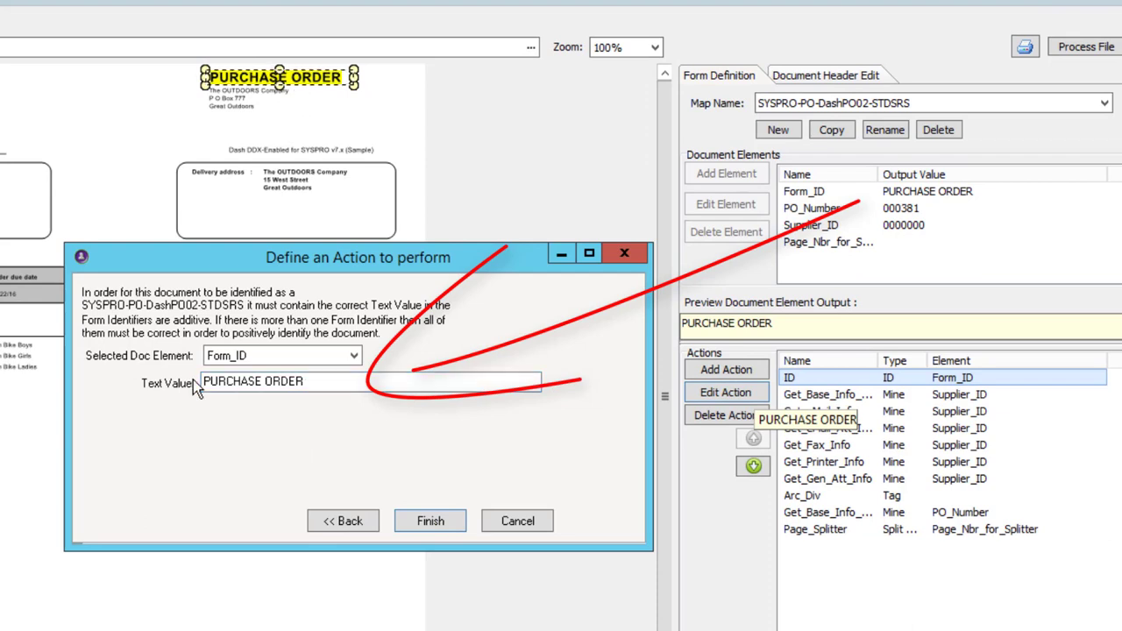
pyautogui.click(430, 520)
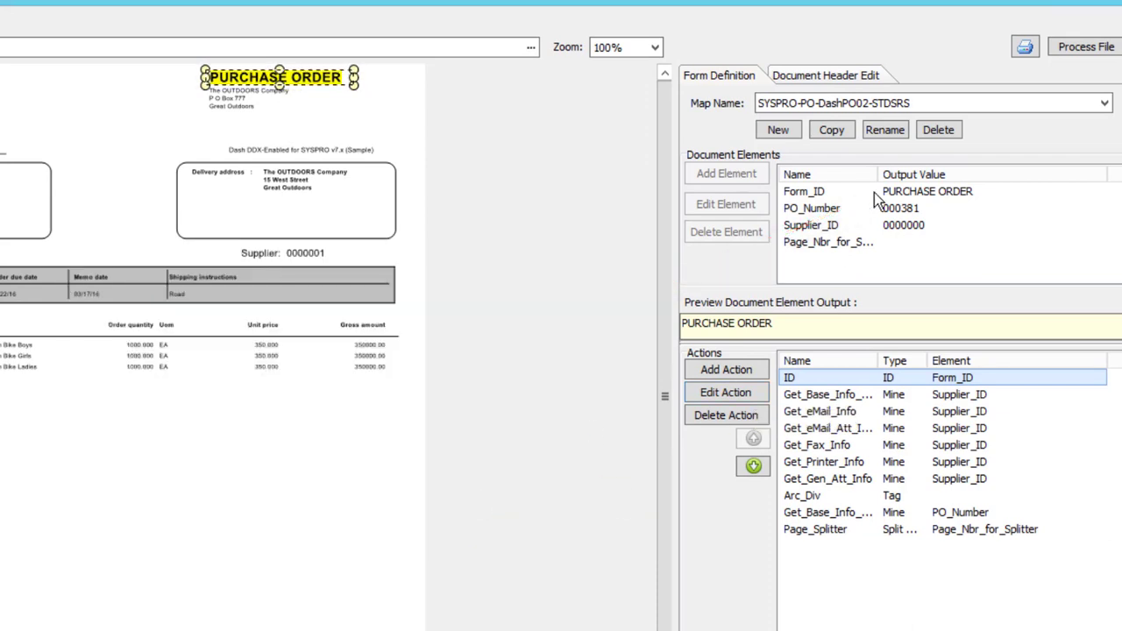
pyautogui.click(833, 193)
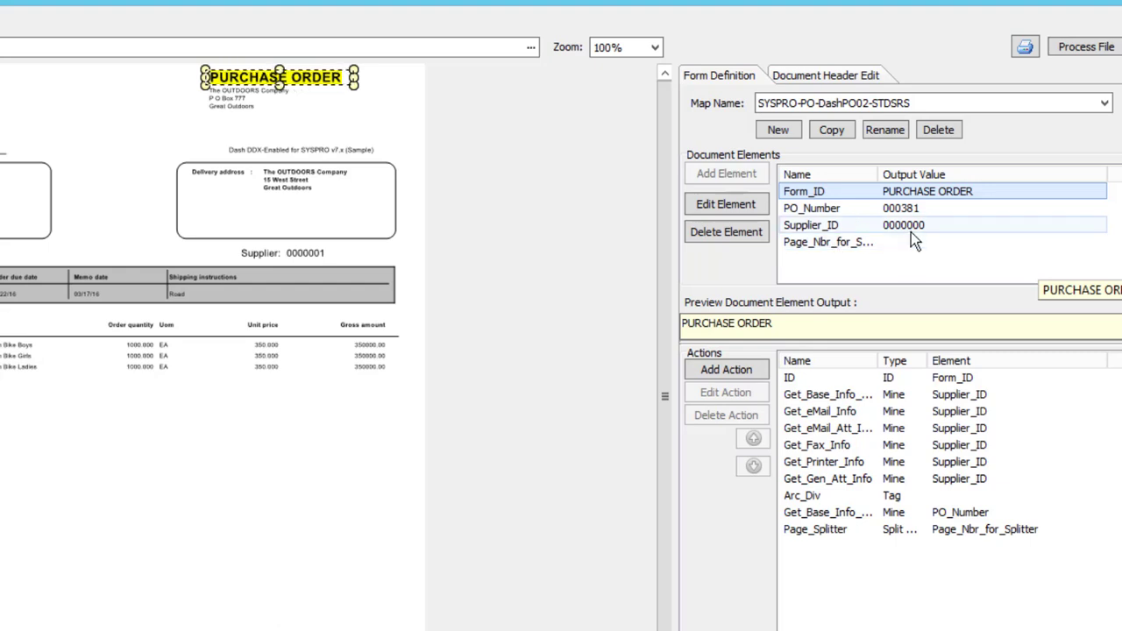
# Enlarge the Supplier_ID region around the supplier number on the document and insert its coordinates, height 13 and width 50
pyautogui.click(831, 231)
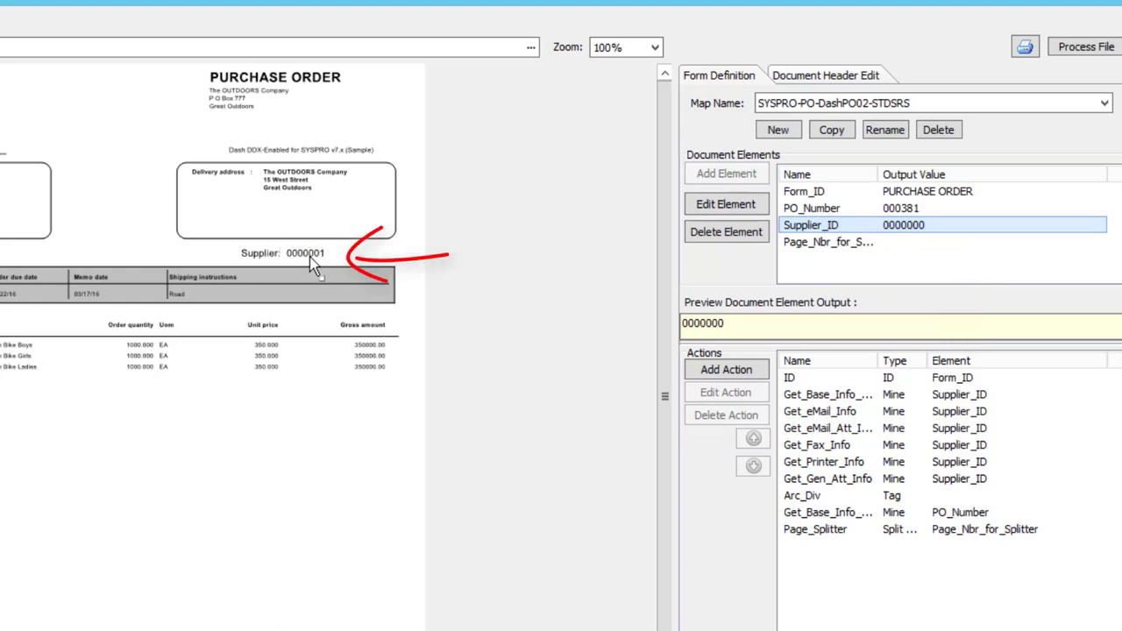
pyautogui.click(830, 228)
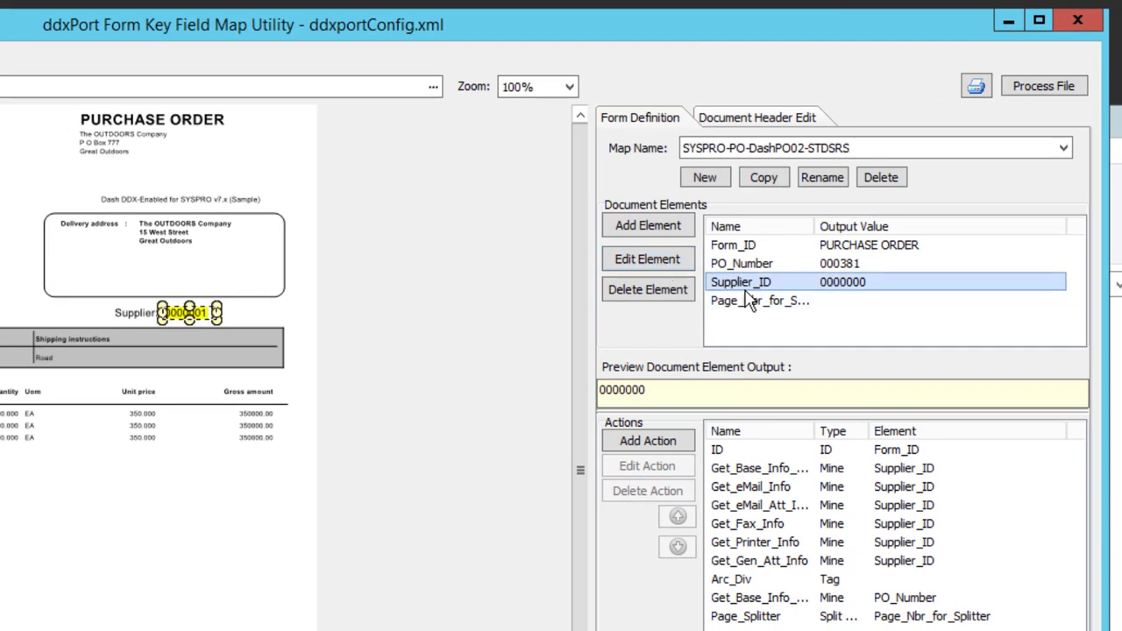
pyautogui.moveTo(214, 317)
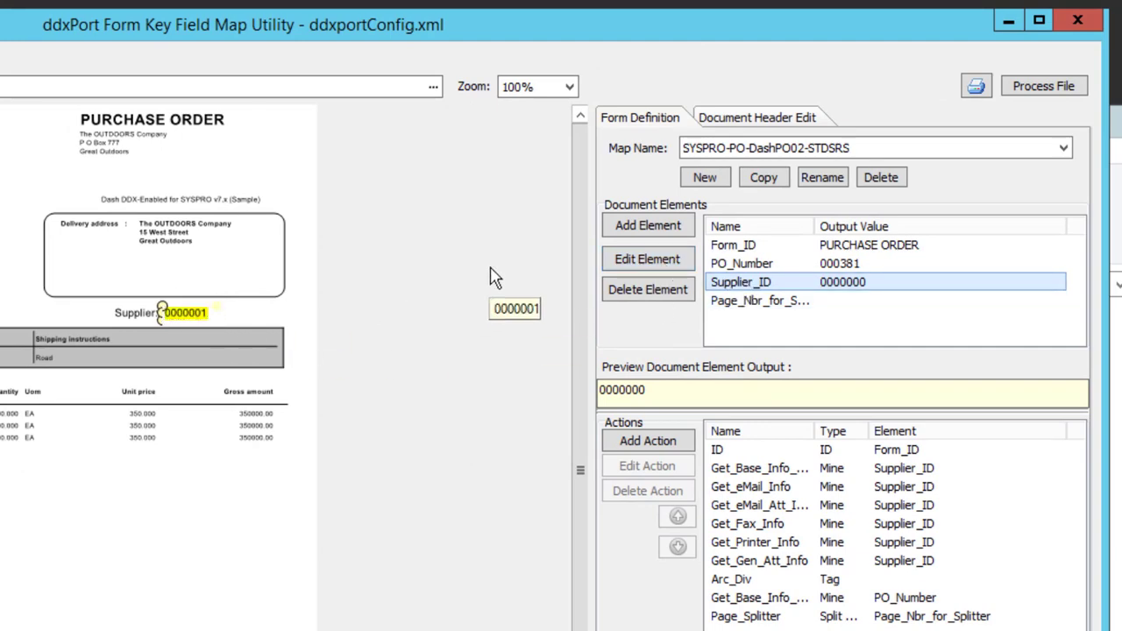
pyautogui.click(619, 261)
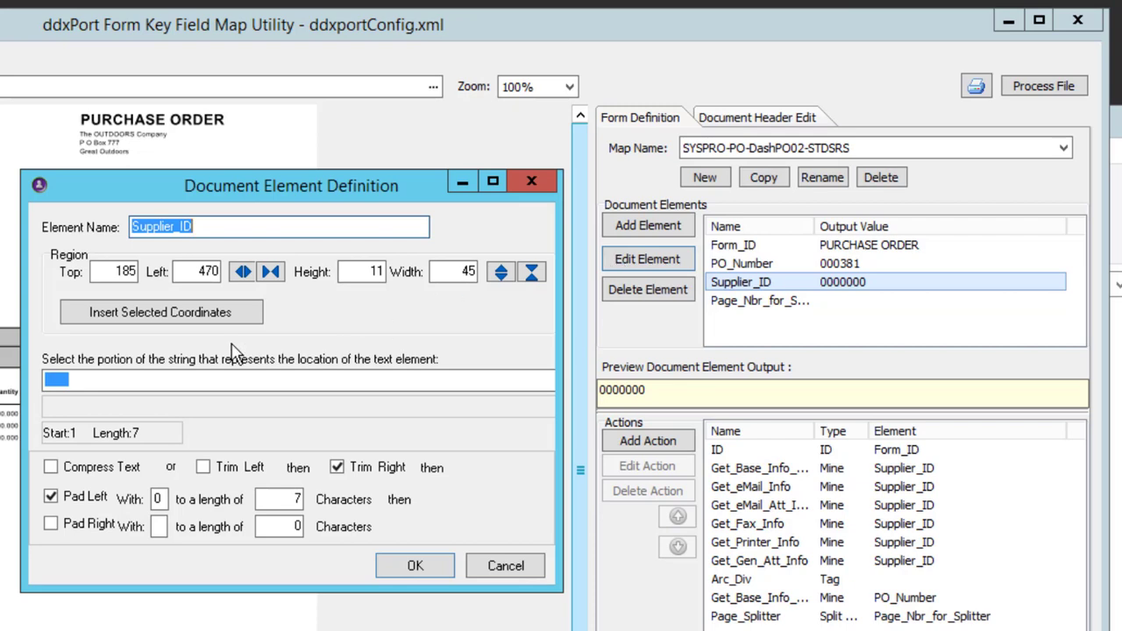
pyautogui.click(135, 321)
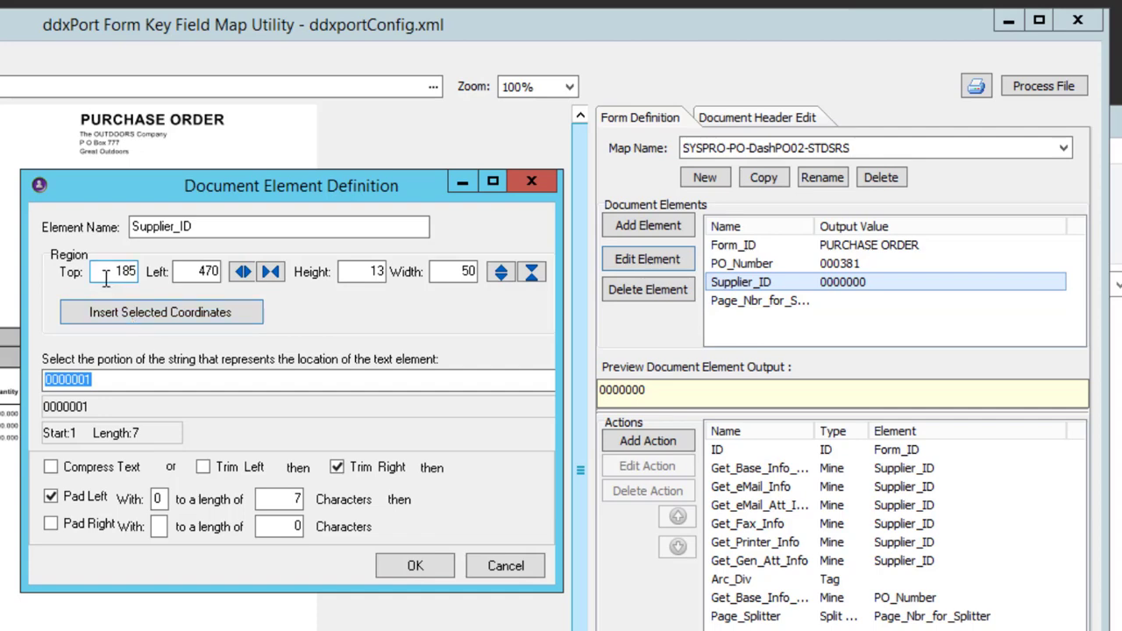
pyautogui.moveTo(175, 195); pyautogui.dragTo(461, 179)
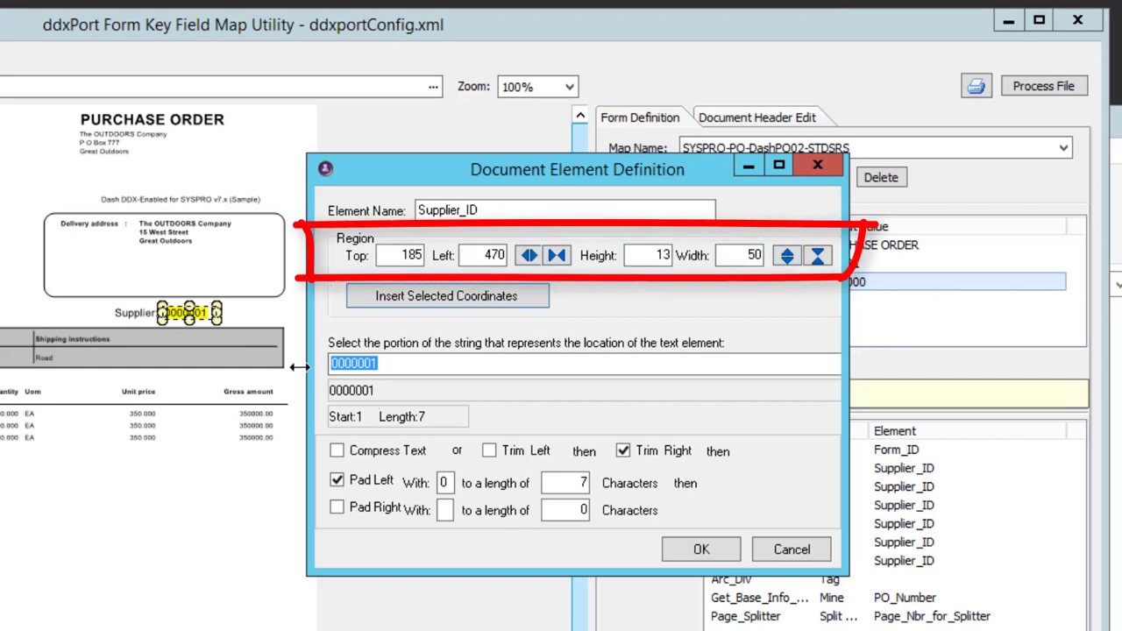
pyautogui.click(701, 550)
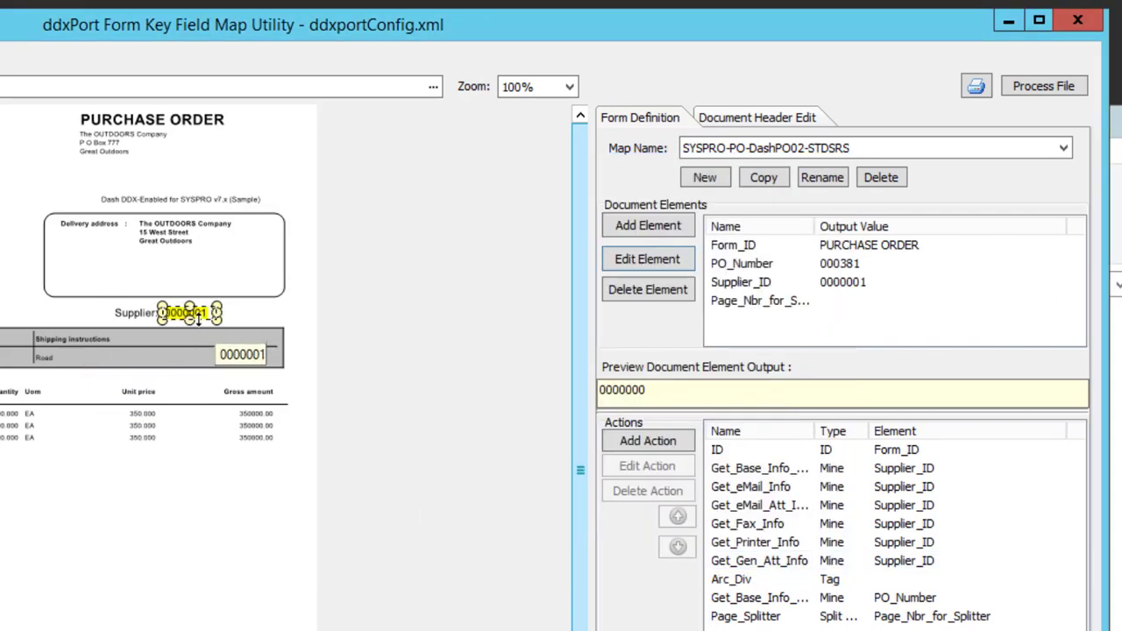
# Narrow the Supplier_ID region on the document to a width of 46 and save its selected coordinates to the element
pyautogui.click(569, 88)
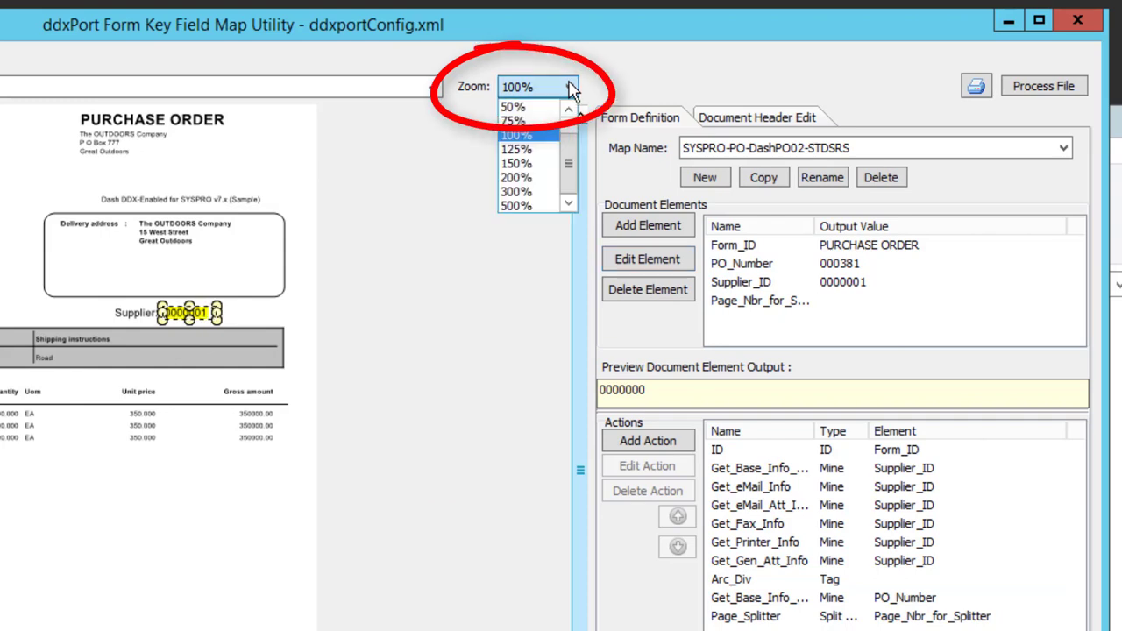
pyautogui.click(536, 178)
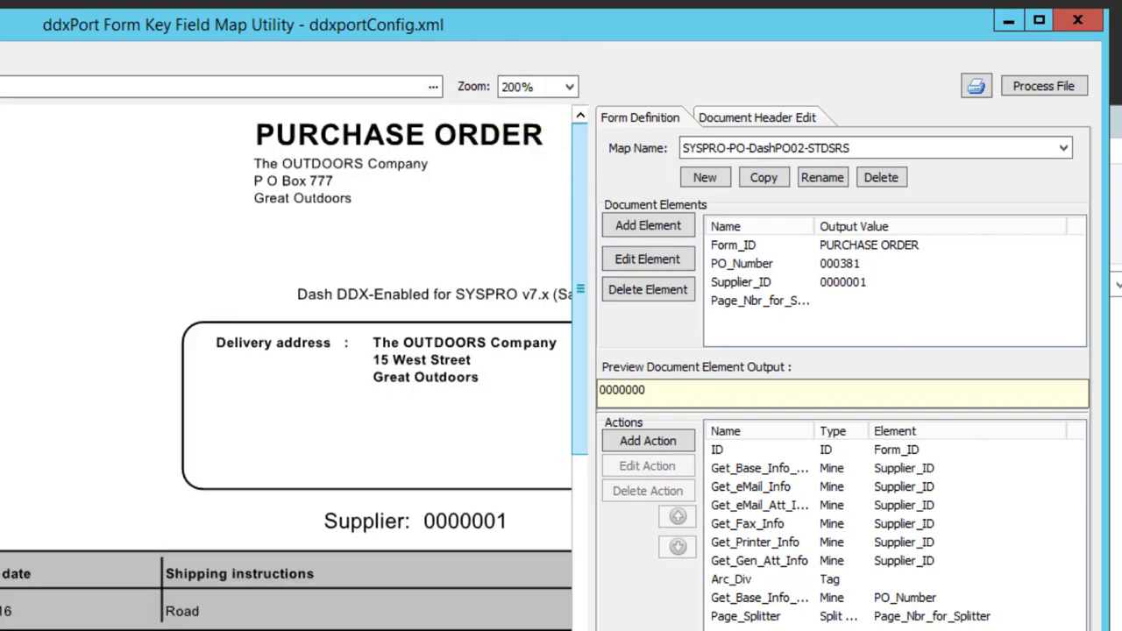
pyautogui.click(761, 283)
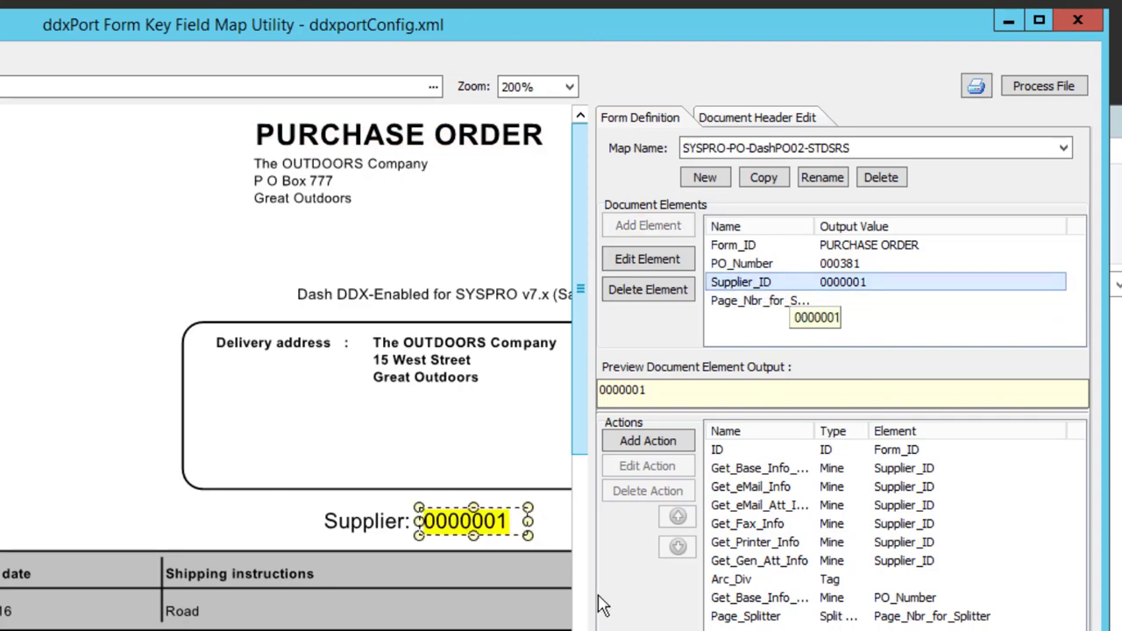
pyautogui.moveTo(521, 523)
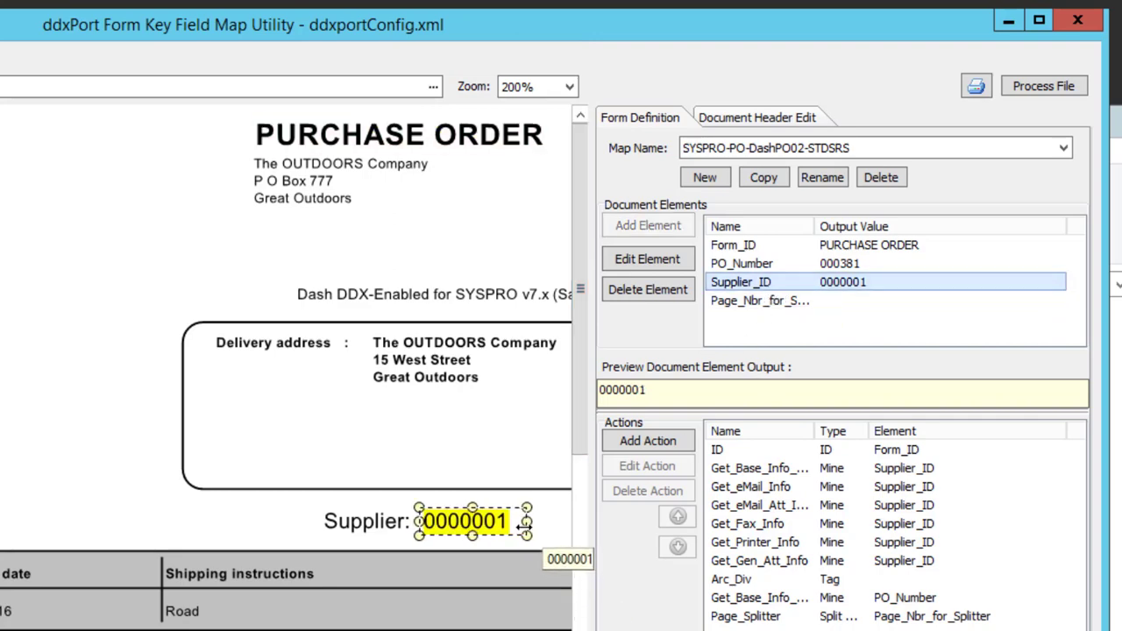
pyautogui.click(664, 262)
pyautogui.click(464, 298)
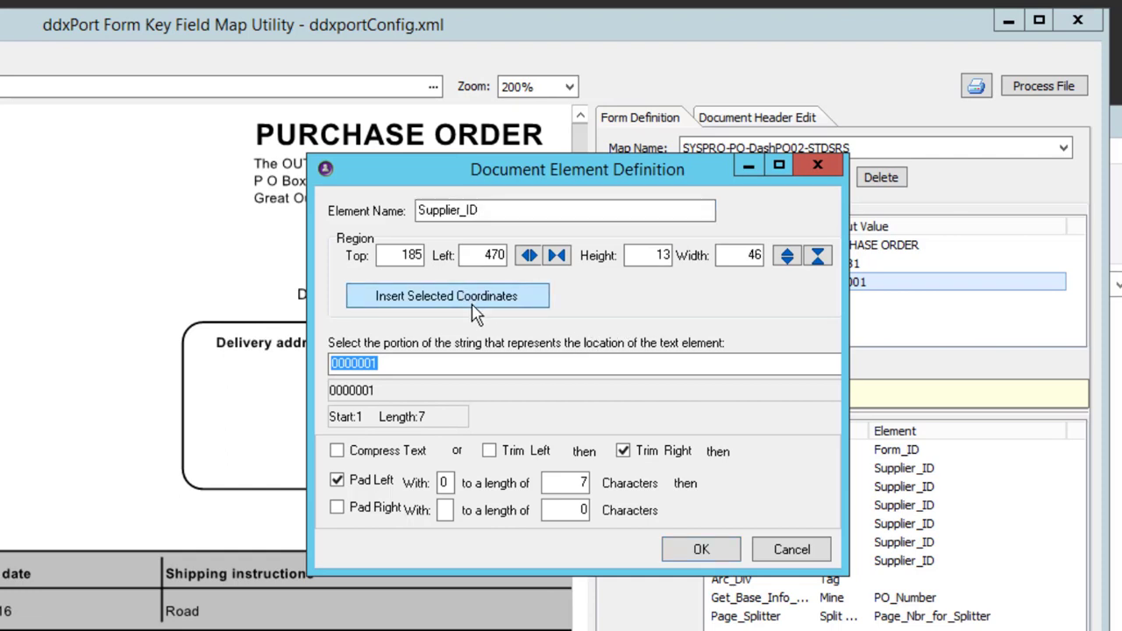
pyautogui.click(702, 550)
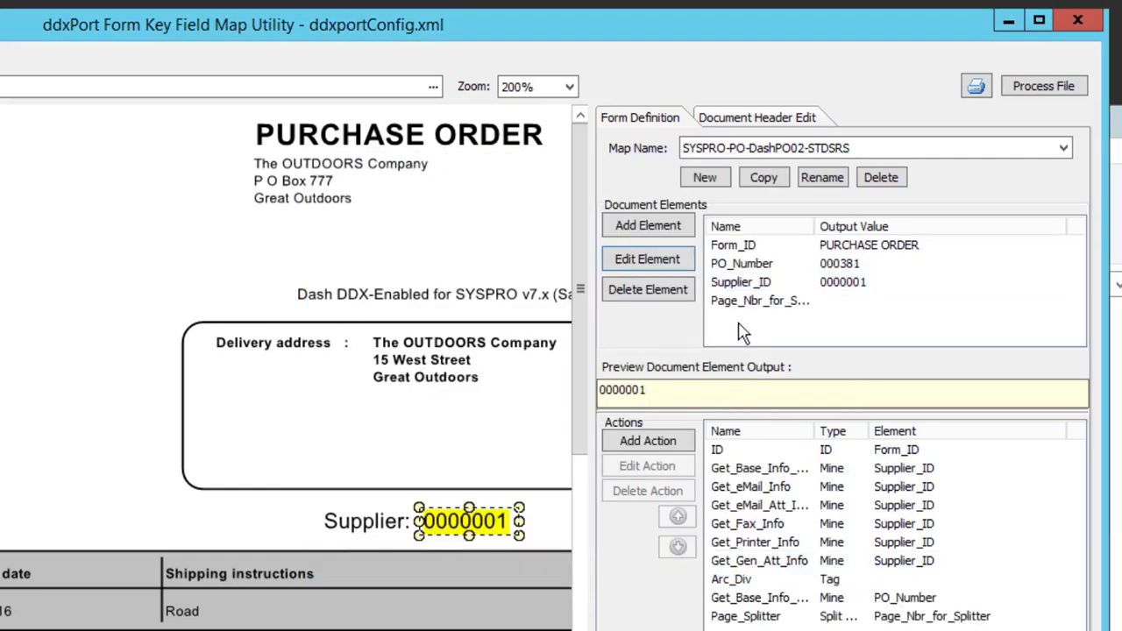
pyautogui.click(759, 284)
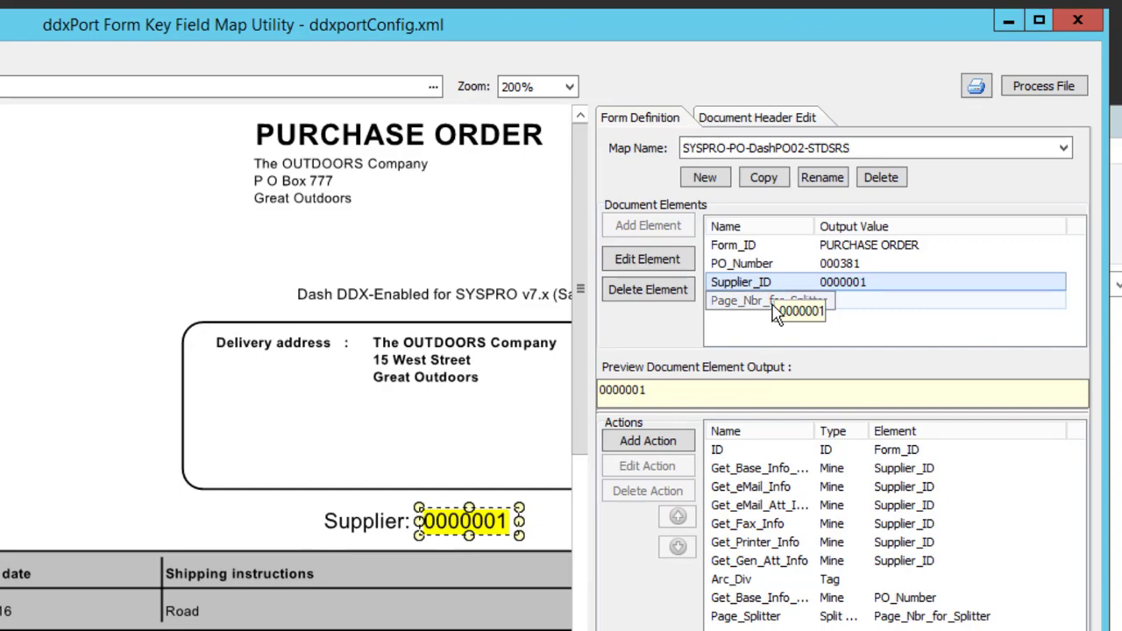
# Extend the Page_Nbr_for_Splitter region upward around the page number at the document's foot to top 741 and height 9
pyautogui.click(771, 301)
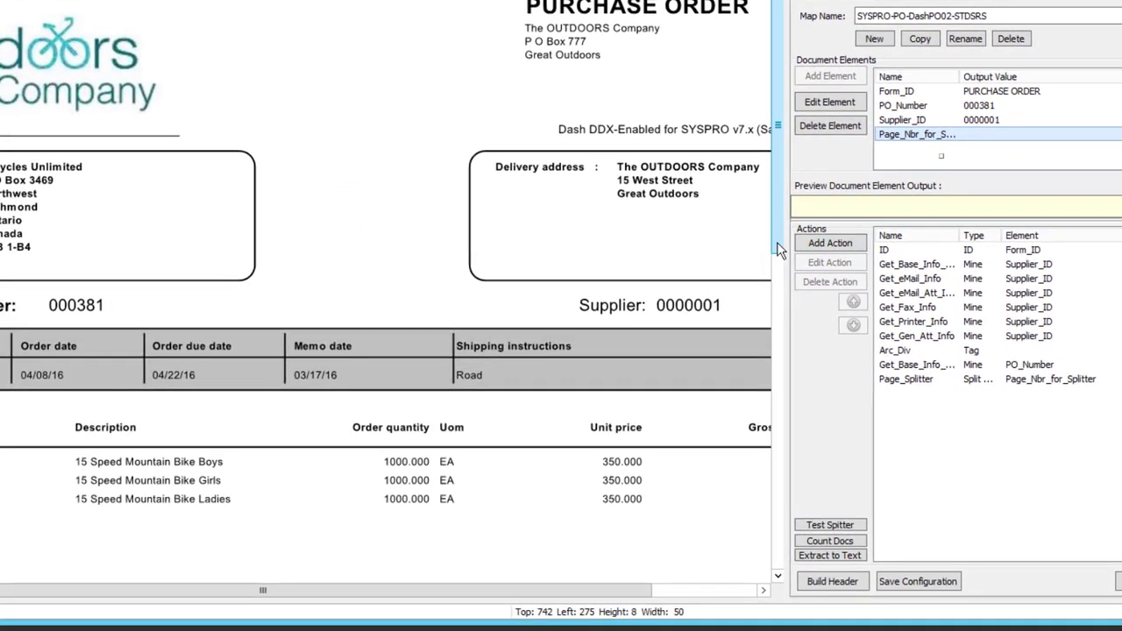
pyautogui.moveTo(781, 259); pyautogui.dragTo(772, 602)
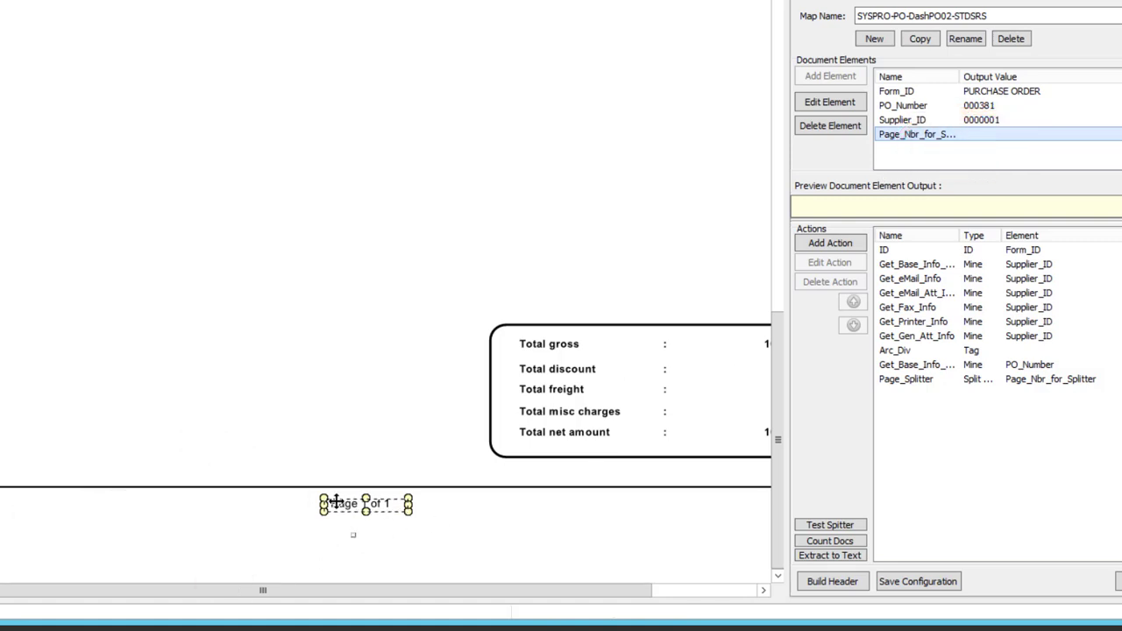
pyautogui.click(366, 502)
pyautogui.click(367, 499)
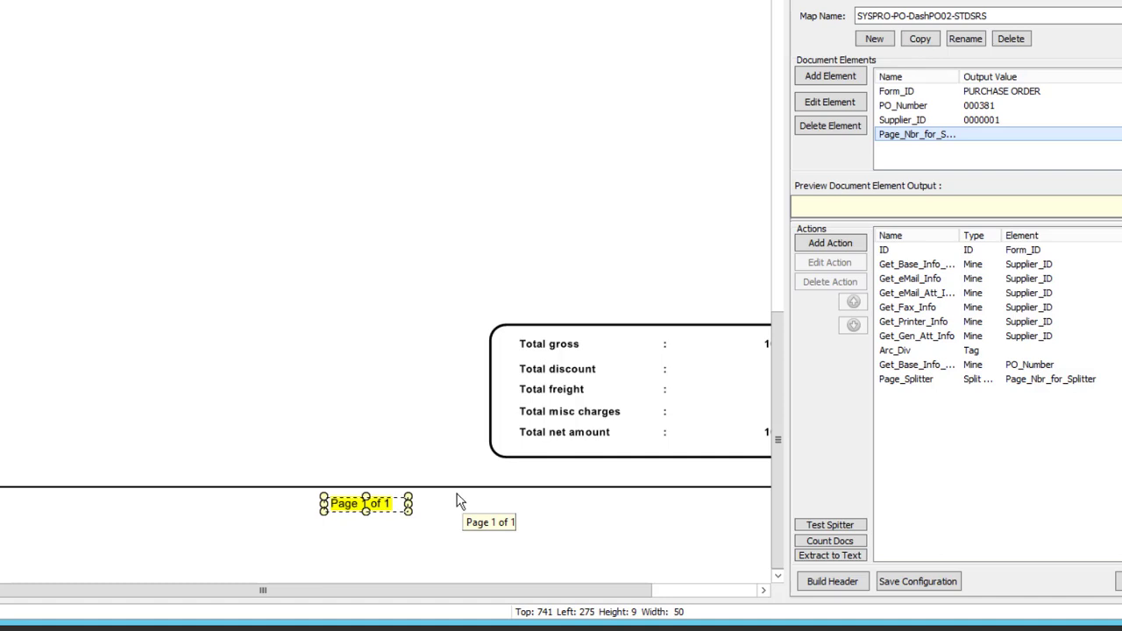
# Insert the selected coordinates, top 741, left 275, height 9 and width 50, into the Page_Nbr_for_Splitter element and save it
pyautogui.click(820, 104)
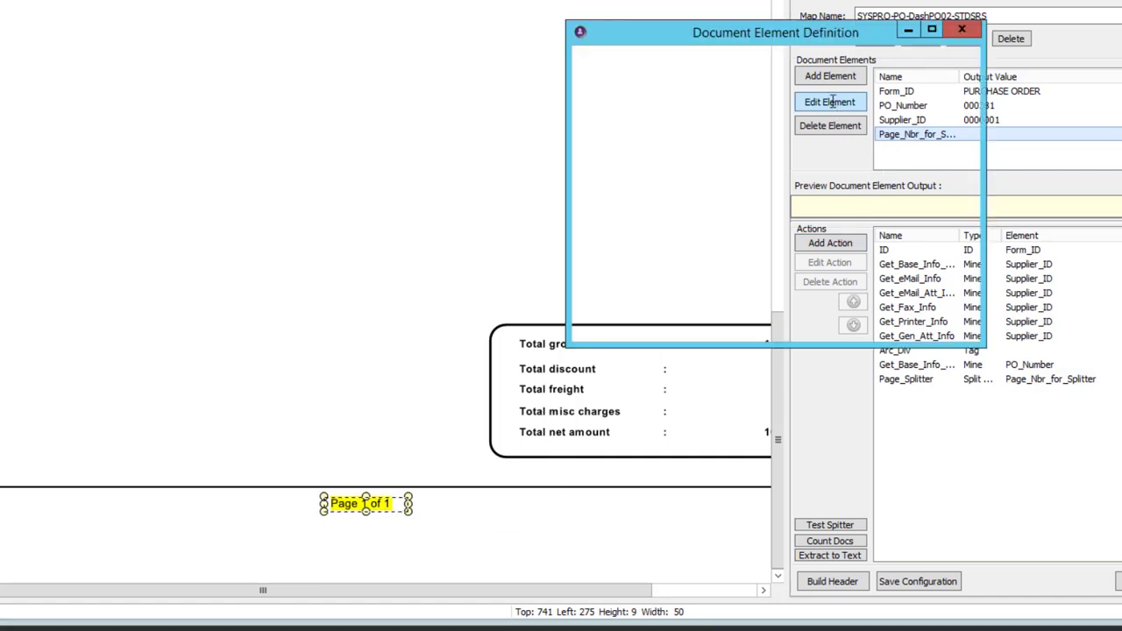
pyautogui.click(714, 129)
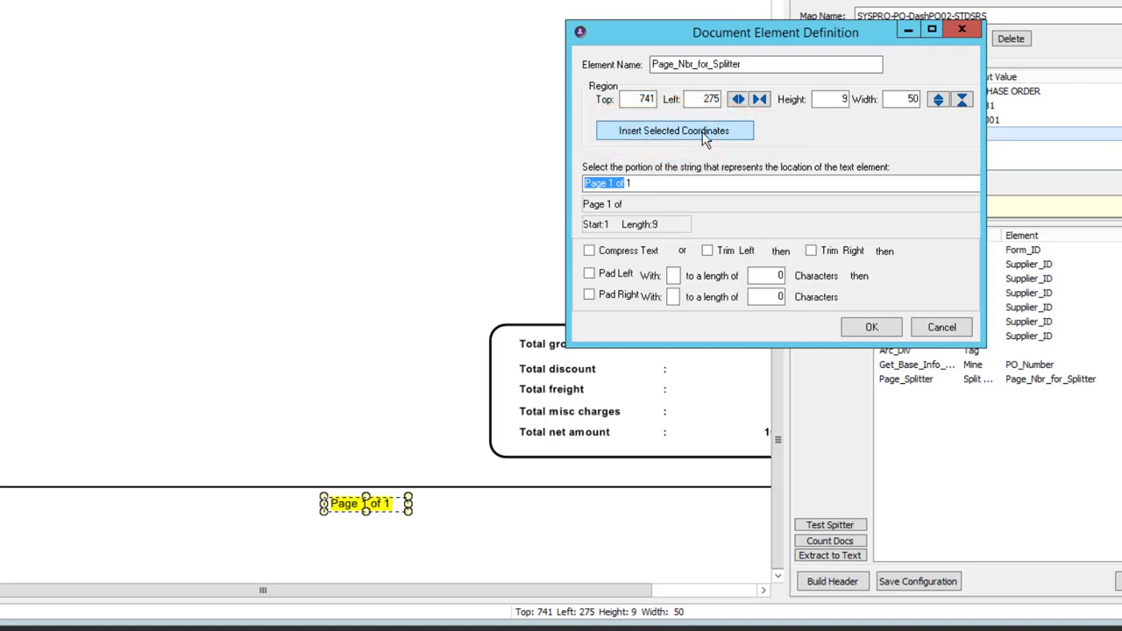
pyautogui.doubleClick(666, 98)
pyautogui.press('Tab')
pyautogui.press('Tab')
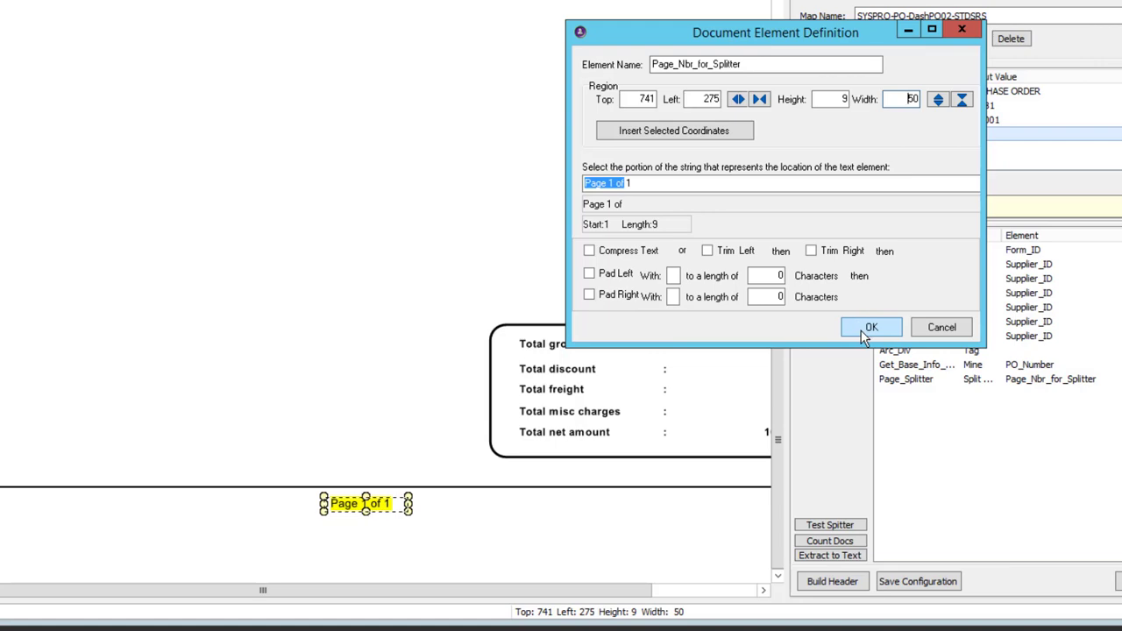
pyautogui.click(870, 327)
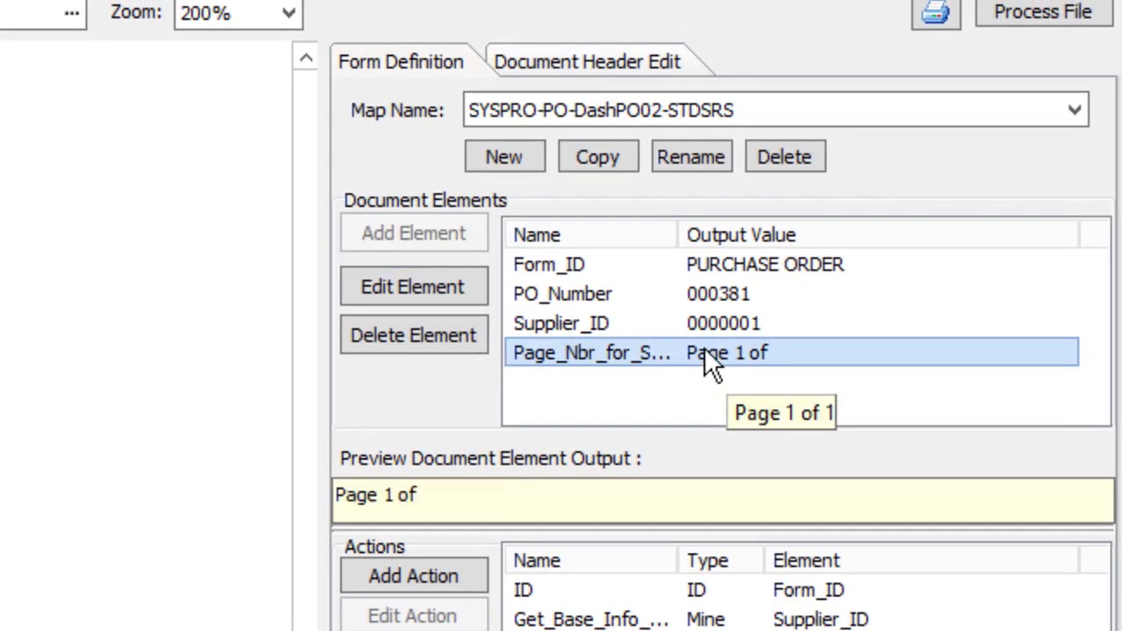
# Check the output values of the Supplier_ID, Form_ID, PO_Number and Page_Nbr_for_Splitter elements one by one
pyautogui.click(999, 119)
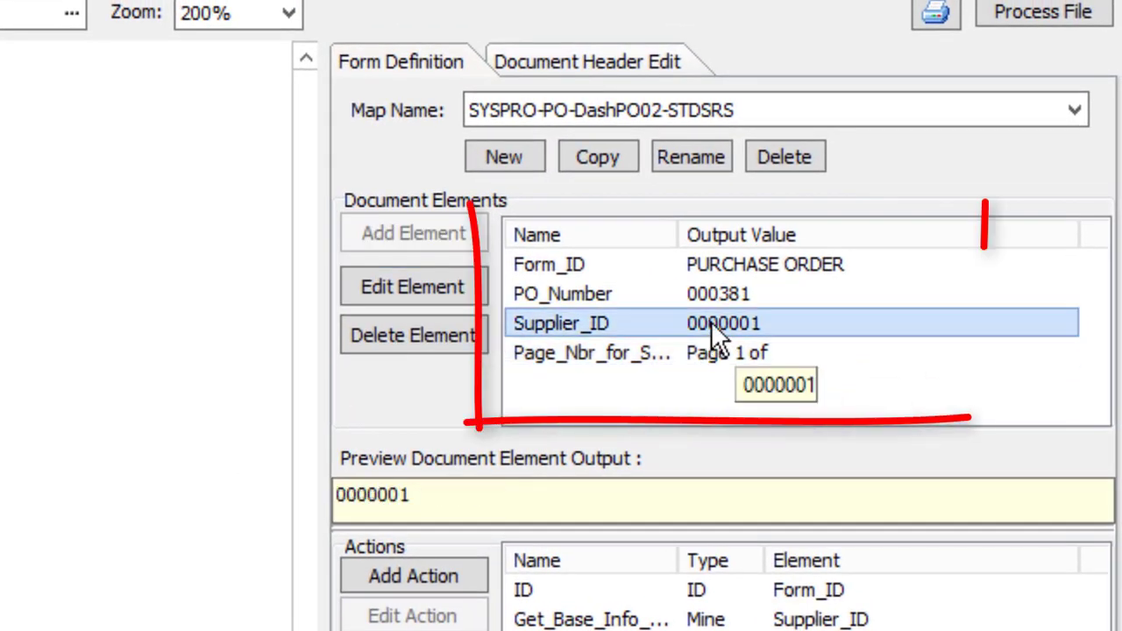
pyautogui.click(718, 273)
pyautogui.click(713, 293)
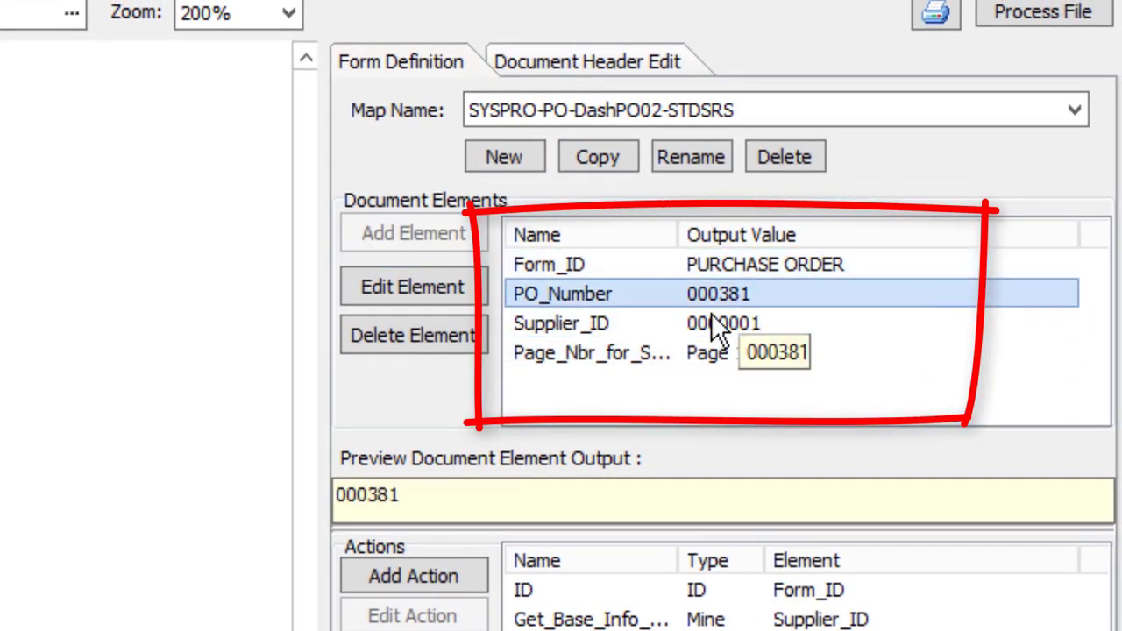
pyautogui.click(709, 321)
pyautogui.click(705, 350)
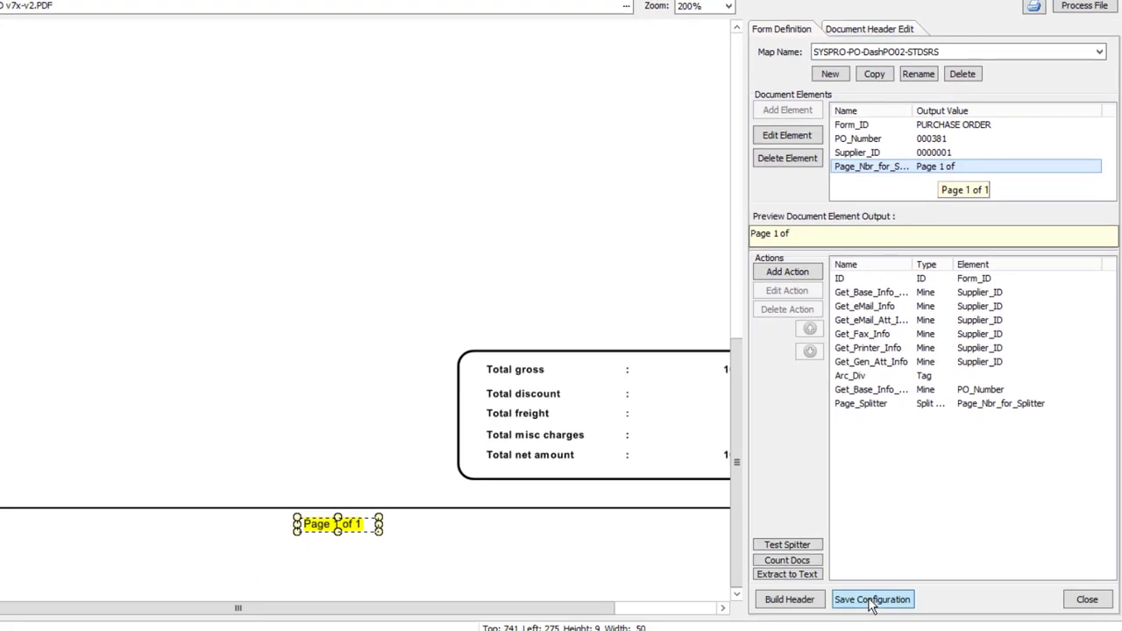
# Save the form map configuration and build the document header to generate its ddx keys
pyautogui.click(871, 605)
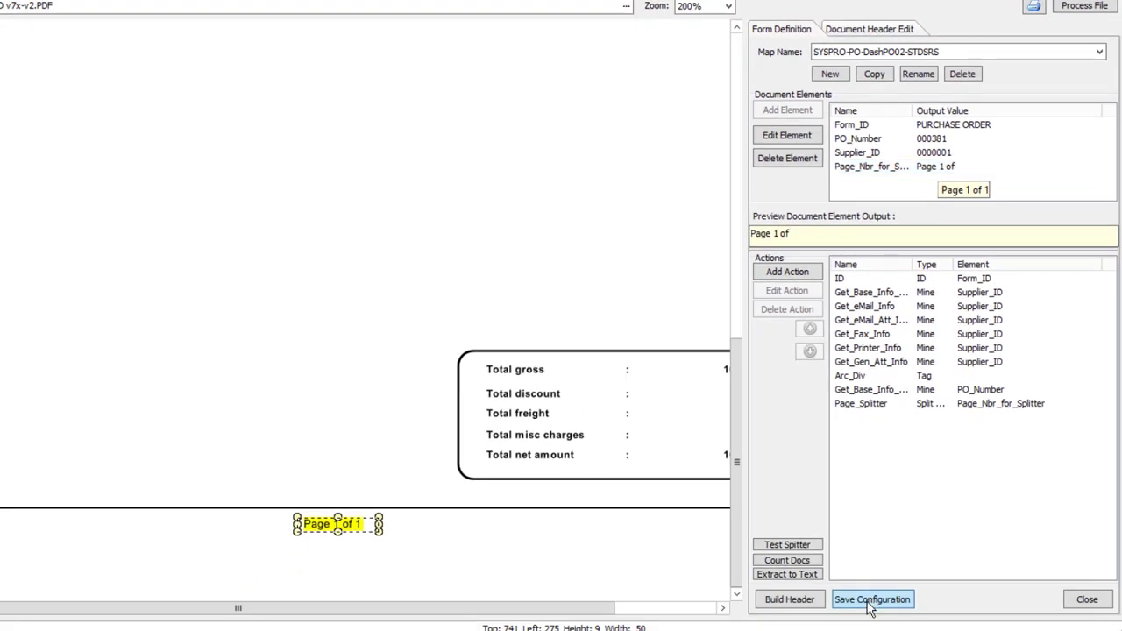
pyautogui.click(852, 32)
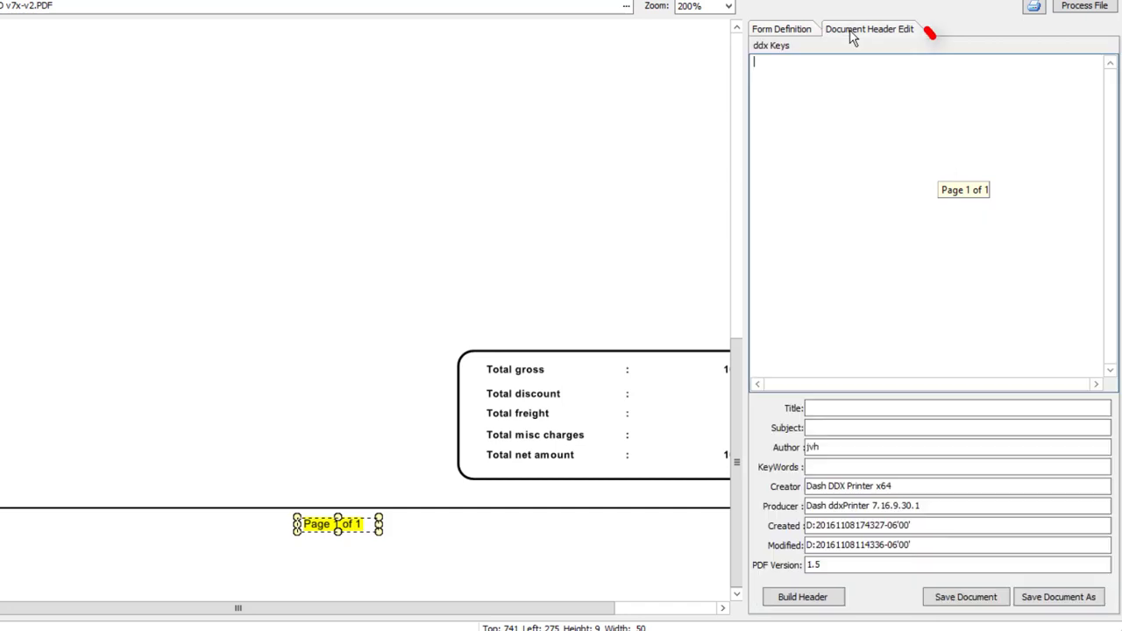
pyautogui.click(827, 601)
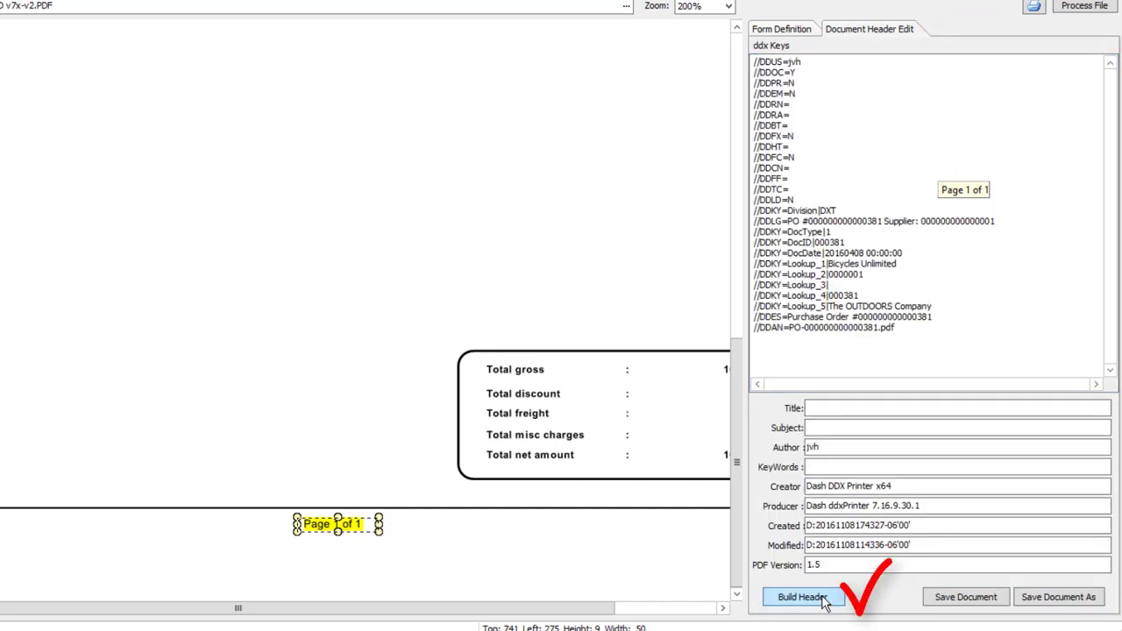